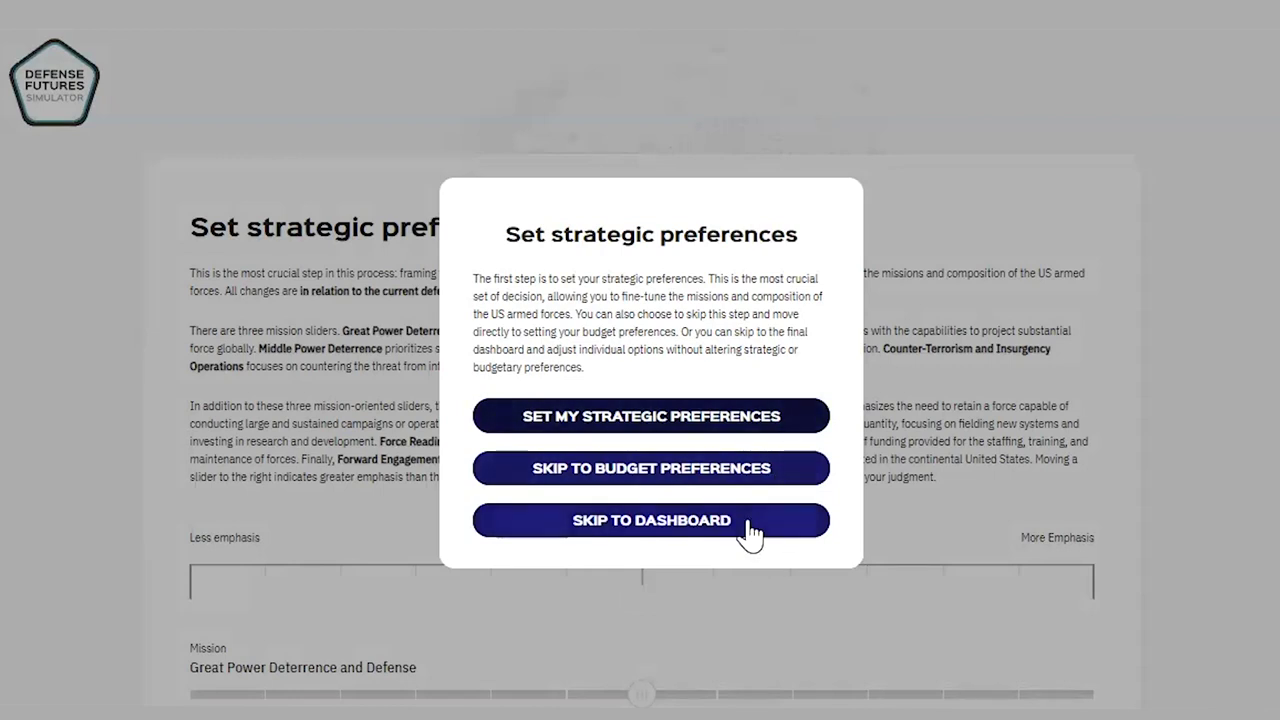
Open the strategic preference sliders and try Great Power Deterrence, then return it to no change.
{"action": "left_click", "coordinate": [752, 428]}
{"action": "scroll", "coordinate": [752, 420], "scroll_direction": "down", "scroll_amount": 2}
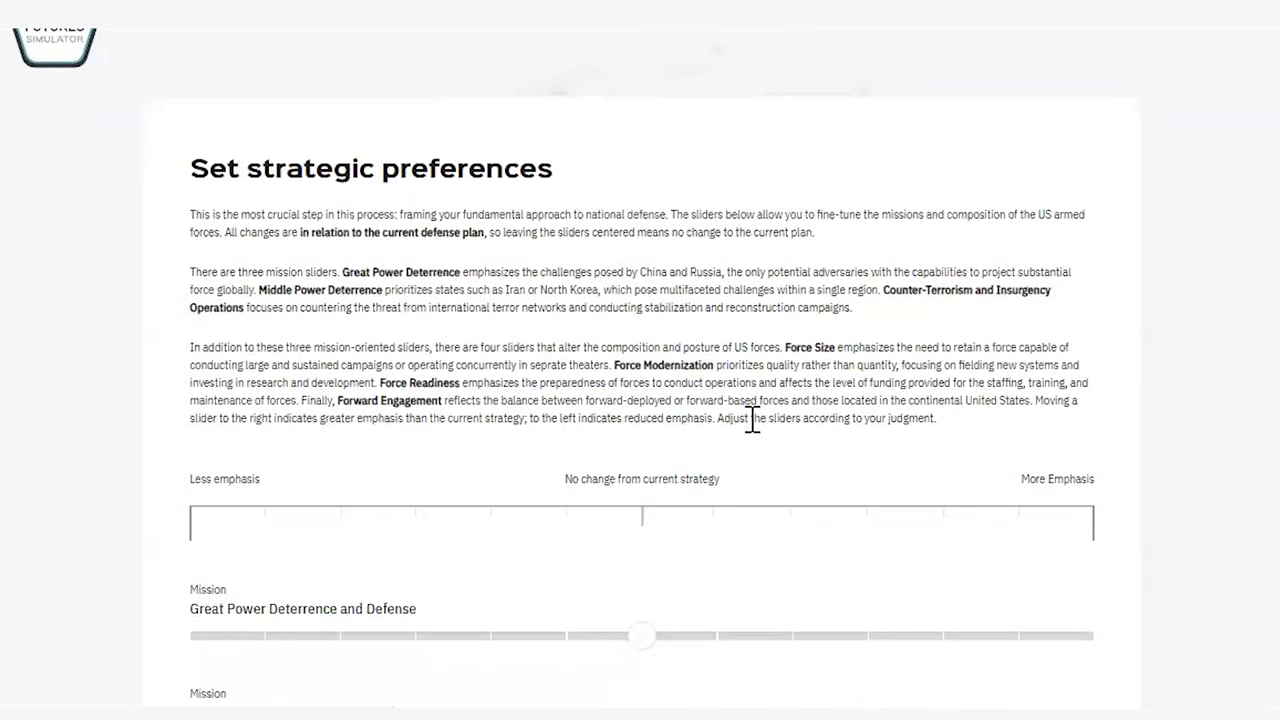
{"action": "scroll", "coordinate": [754, 426], "scroll_direction": "down", "scroll_amount": 2}
{"action": "scroll", "coordinate": [755, 430], "scroll_direction": "down", "scroll_amount": 1}
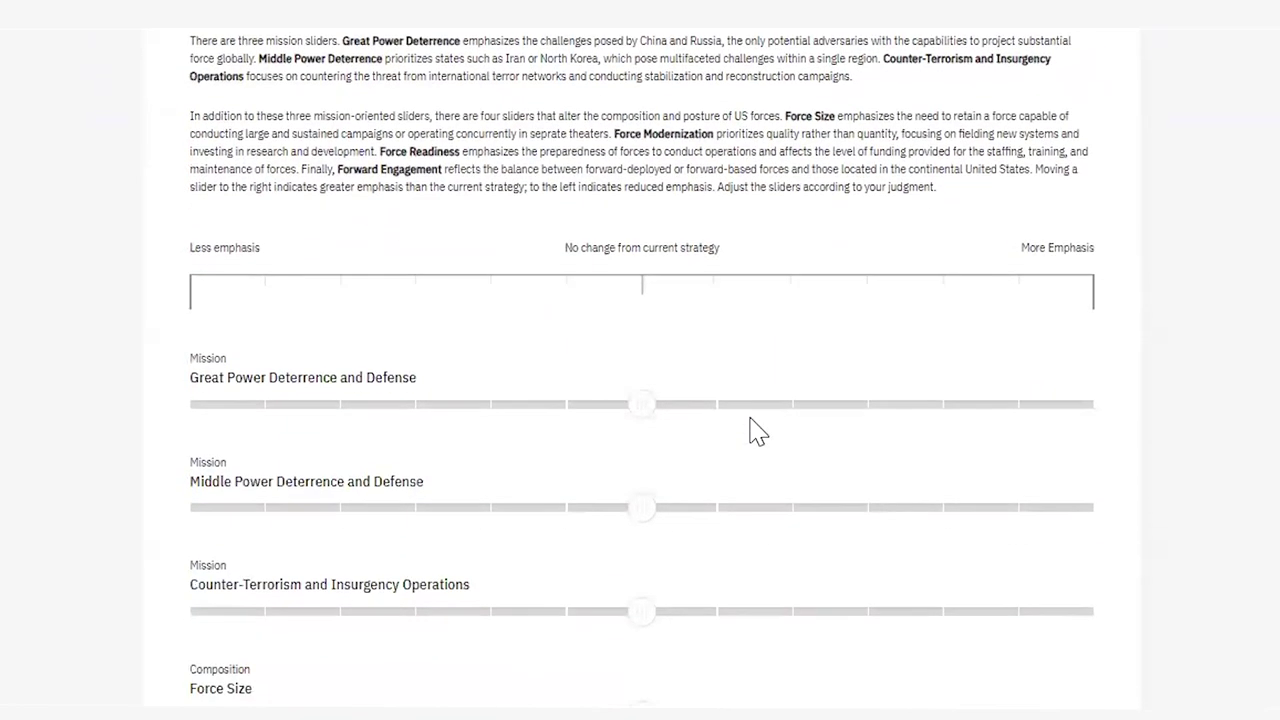
{"action": "scroll", "coordinate": [752, 430], "scroll_direction": "down", "scroll_amount": 1}
{"action": "scroll", "coordinate": [752, 432], "scroll_direction": "down", "scroll_amount": 1}
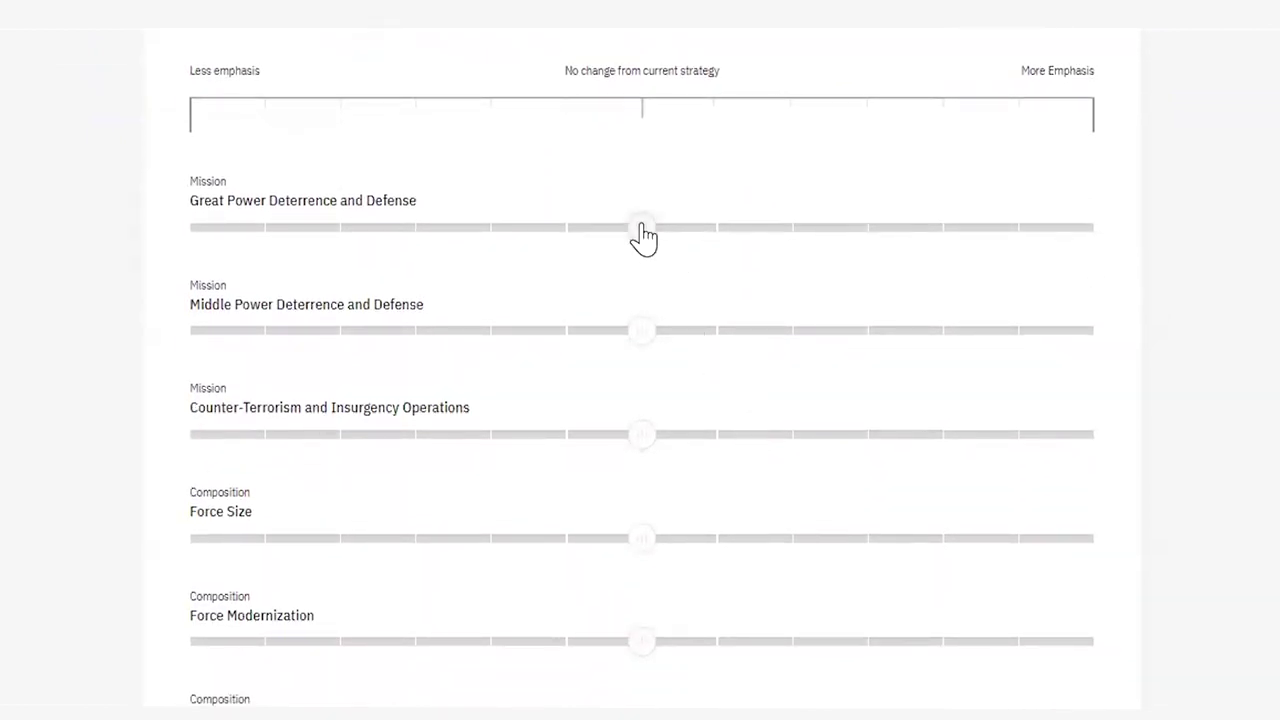
{"action": "left_click_drag", "start_coordinate": [643, 235], "coordinate": [855, 240]}
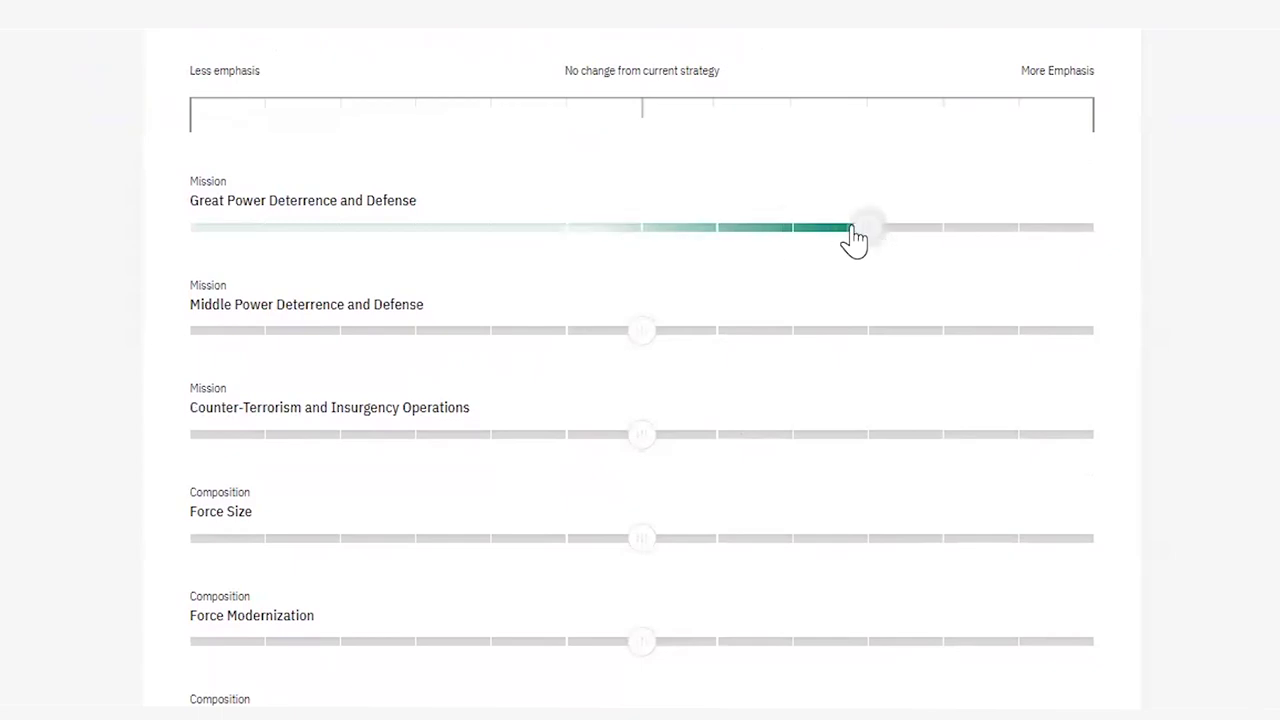
{"action": "mouse_move", "coordinate": [855, 240]}
{"action": "left_mouse_down"}
{"action": "mouse_move", "coordinate": [531, 229]}
{"action": "mouse_move", "coordinate": [366, 240]}
{"action": "mouse_move", "coordinate": [648, 258]}
{"action": "left_mouse_up"}
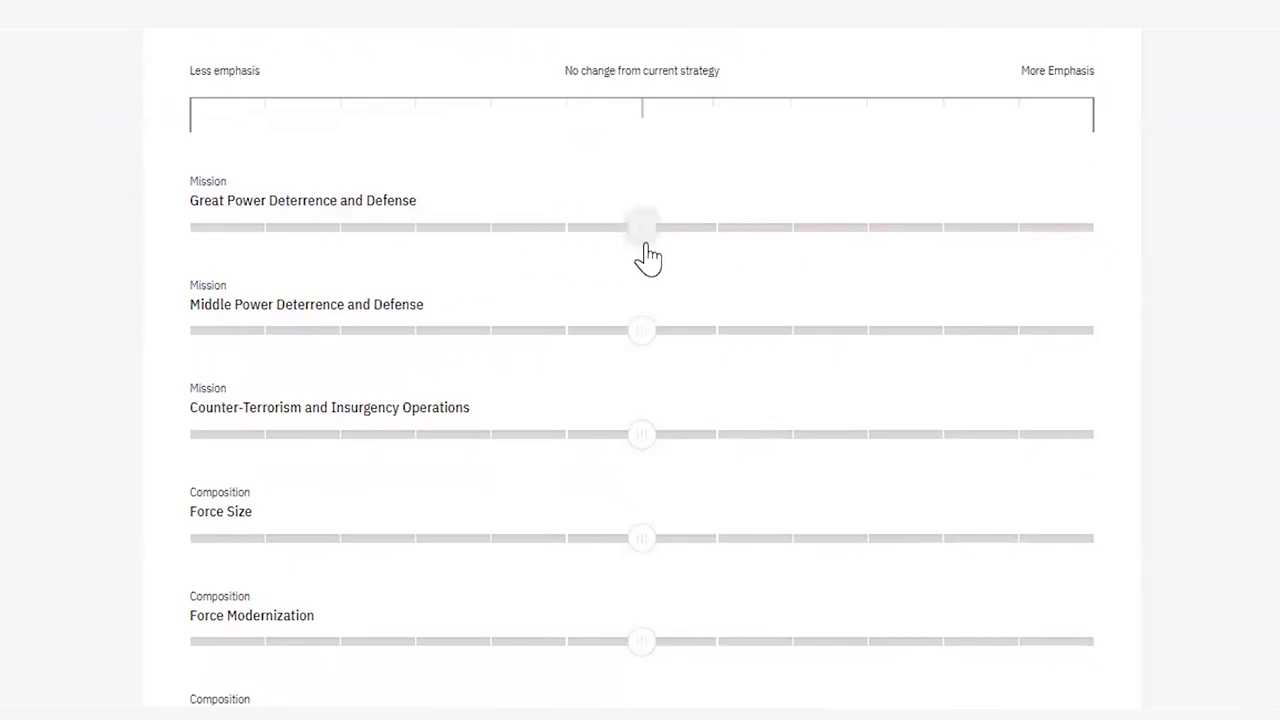
Raise Great Power Deterrence, Force Size and Force Readiness above no change, then submit.
{"action": "scroll", "coordinate": [645, 257], "scroll_direction": "down", "scroll_amount": 3}
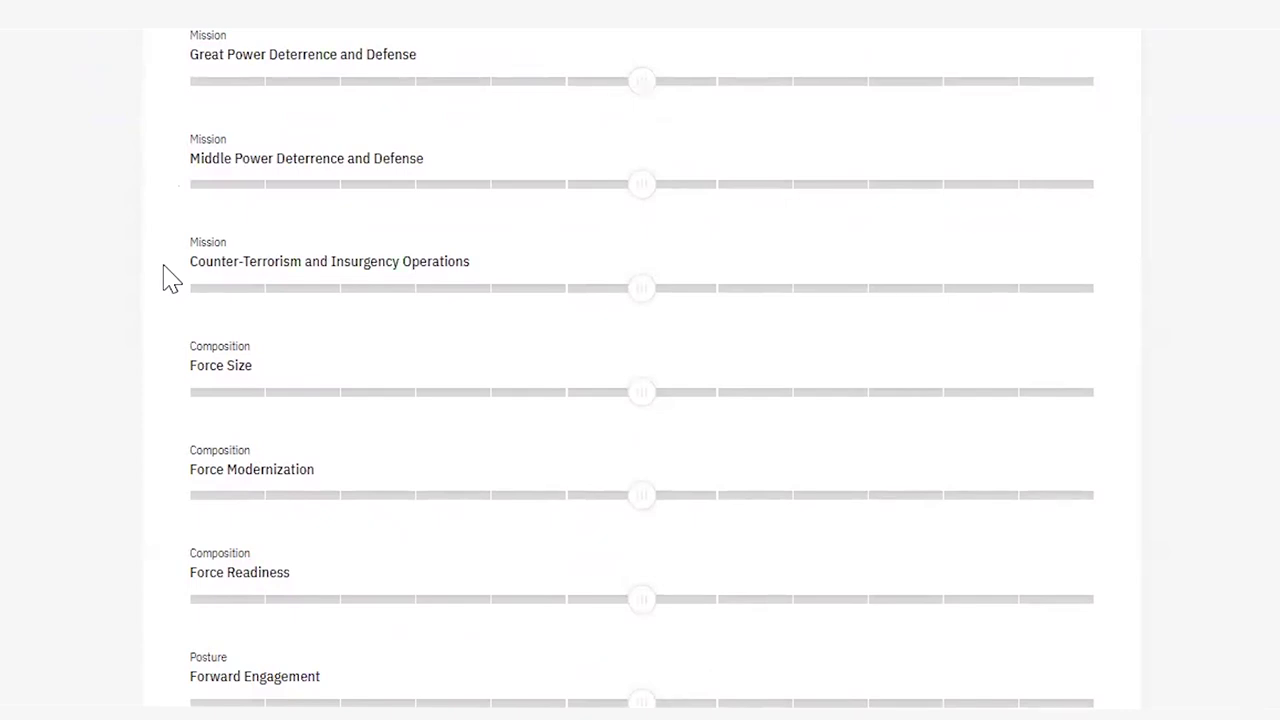
{"action": "scroll", "coordinate": [166, 278], "scroll_direction": "down", "scroll_amount": 2}
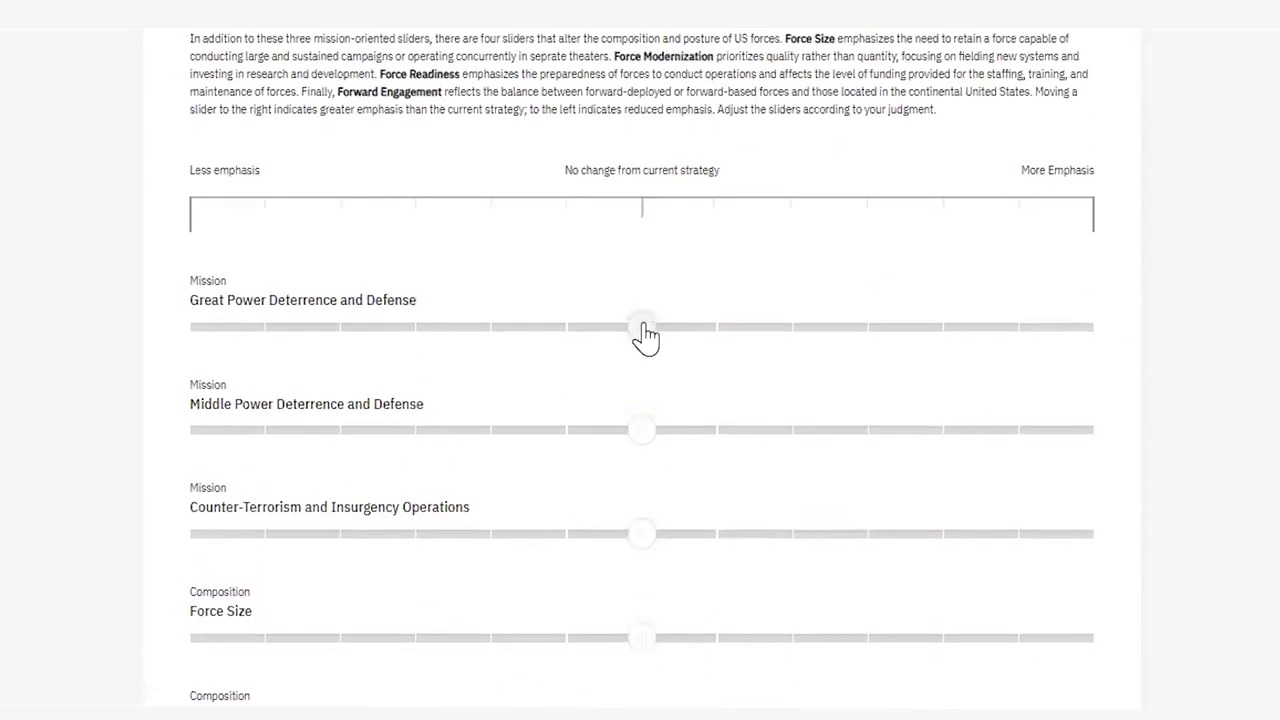
{"action": "left_click_drag", "start_coordinate": [645, 337], "coordinate": [786, 334]}
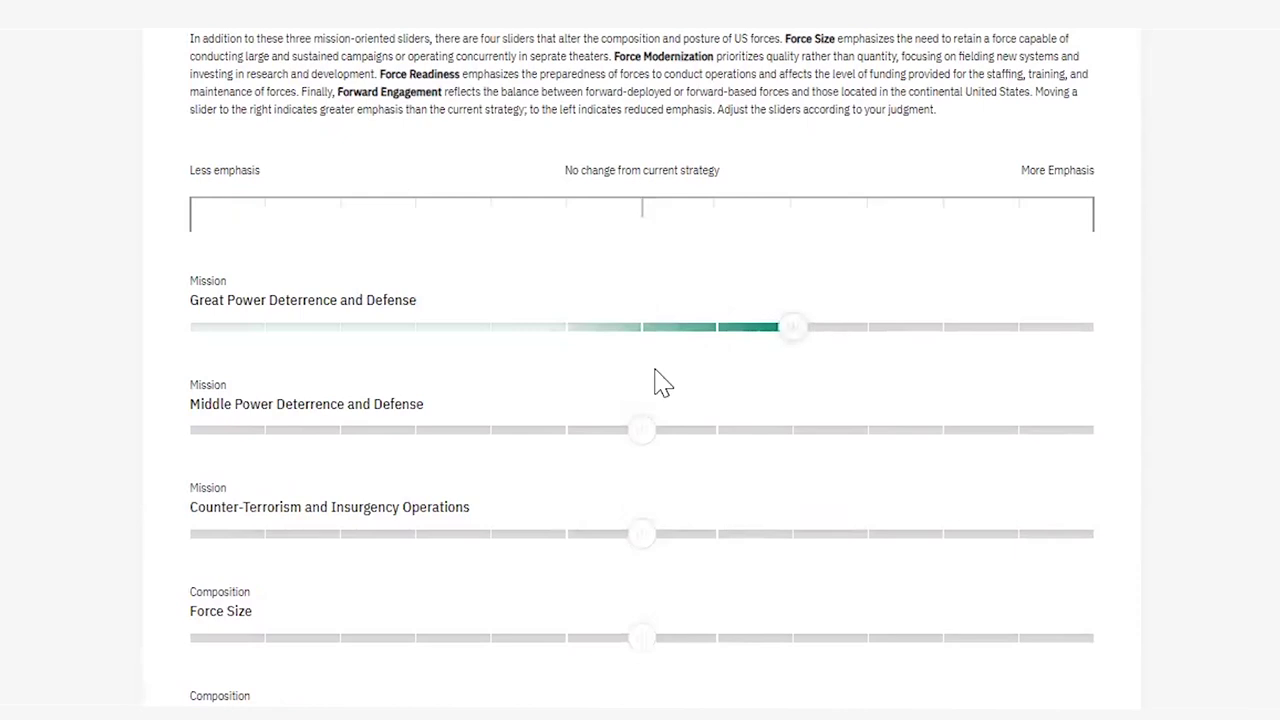
{"action": "scroll", "coordinate": [657, 380], "scroll_direction": "down", "scroll_amount": 2}
{"action": "left_click", "coordinate": [694, 437]}
{"action": "scroll", "coordinate": [694, 451], "scroll_direction": "down", "scroll_amount": 1}
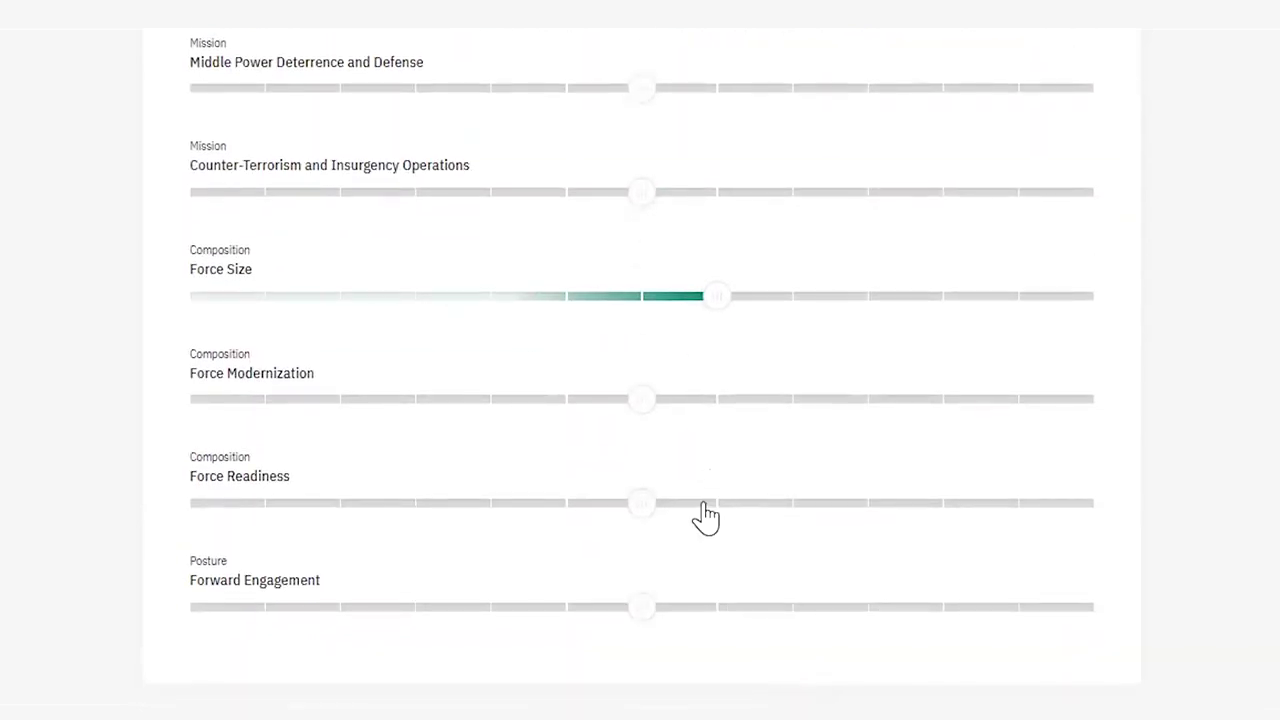
{"action": "left_click", "coordinate": [703, 504]}
{"action": "scroll", "coordinate": [705, 515], "scroll_direction": "down", "scroll_amount": 2}
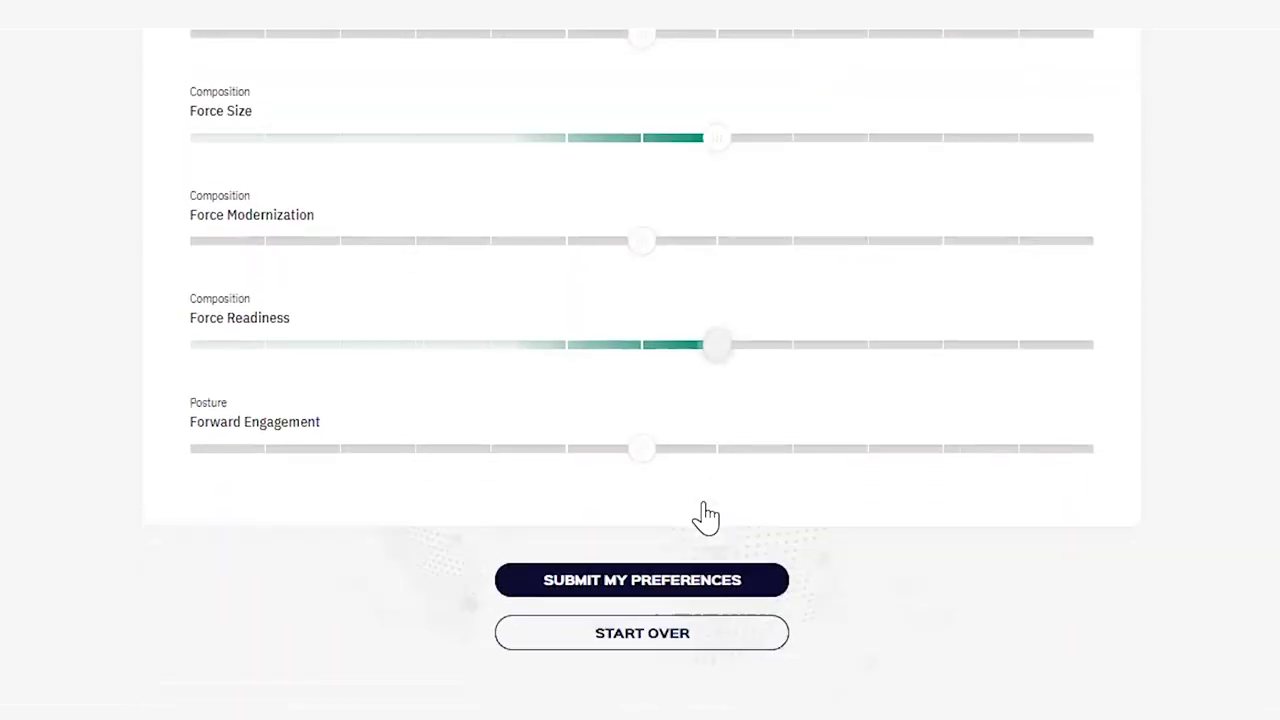
{"action": "left_click", "coordinate": [607, 598]}
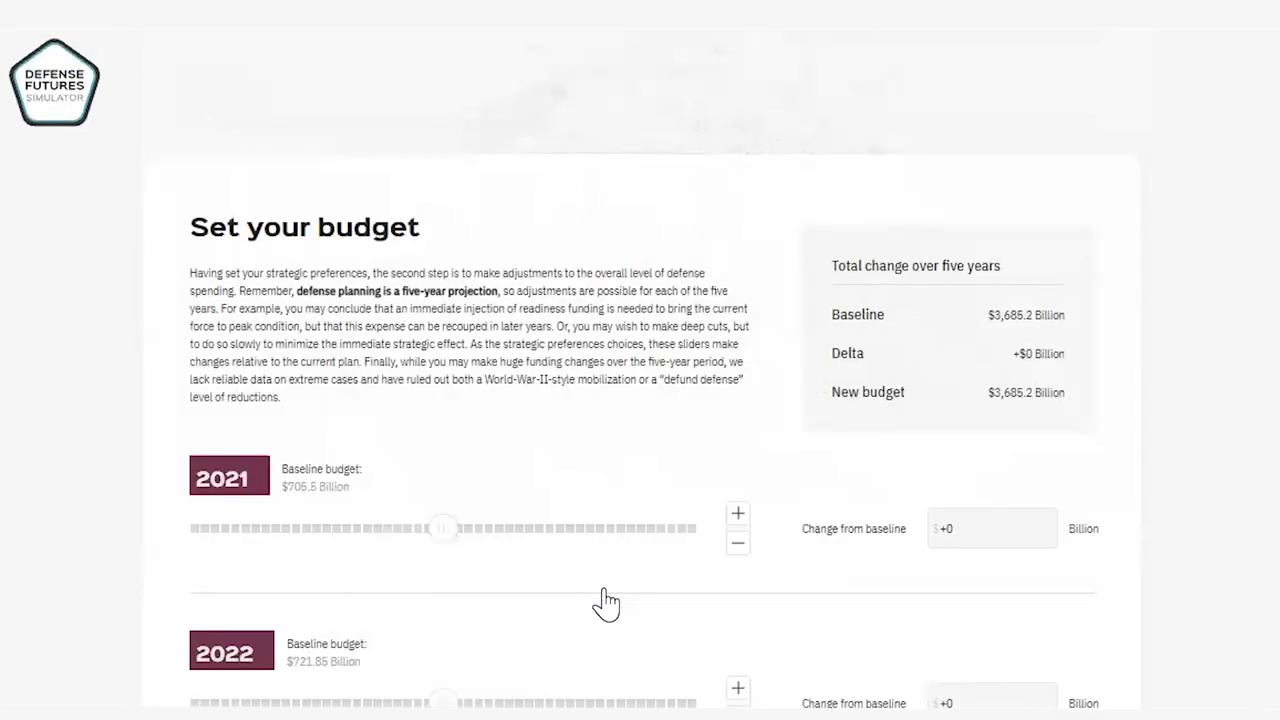
Set the 2023 budget change to +30 billion and raise 2024 to +9 billion.
{"action": "scroll", "coordinate": [607, 600], "scroll_direction": "down", "scroll_amount": 2}
{"action": "scroll", "coordinate": [607, 600], "scroll_direction": "down", "scroll_amount": 3}
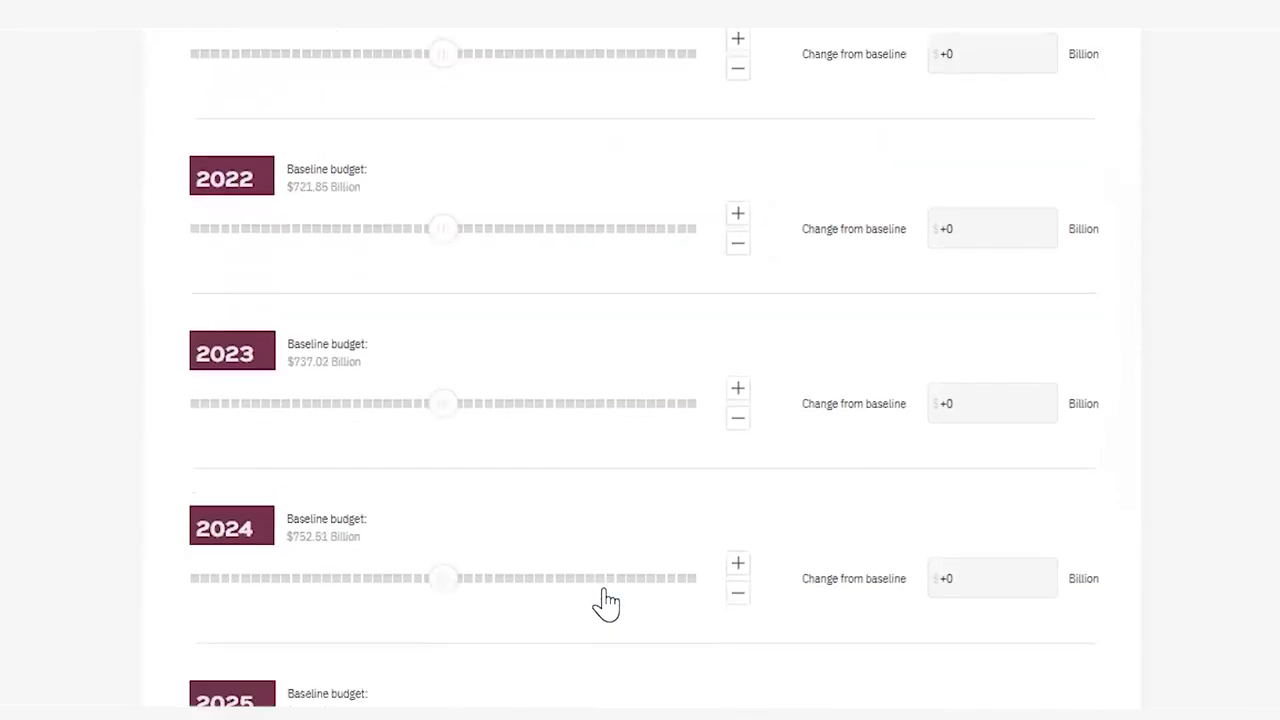
{"action": "scroll", "coordinate": [607, 600], "scroll_direction": "down", "scroll_amount": 1}
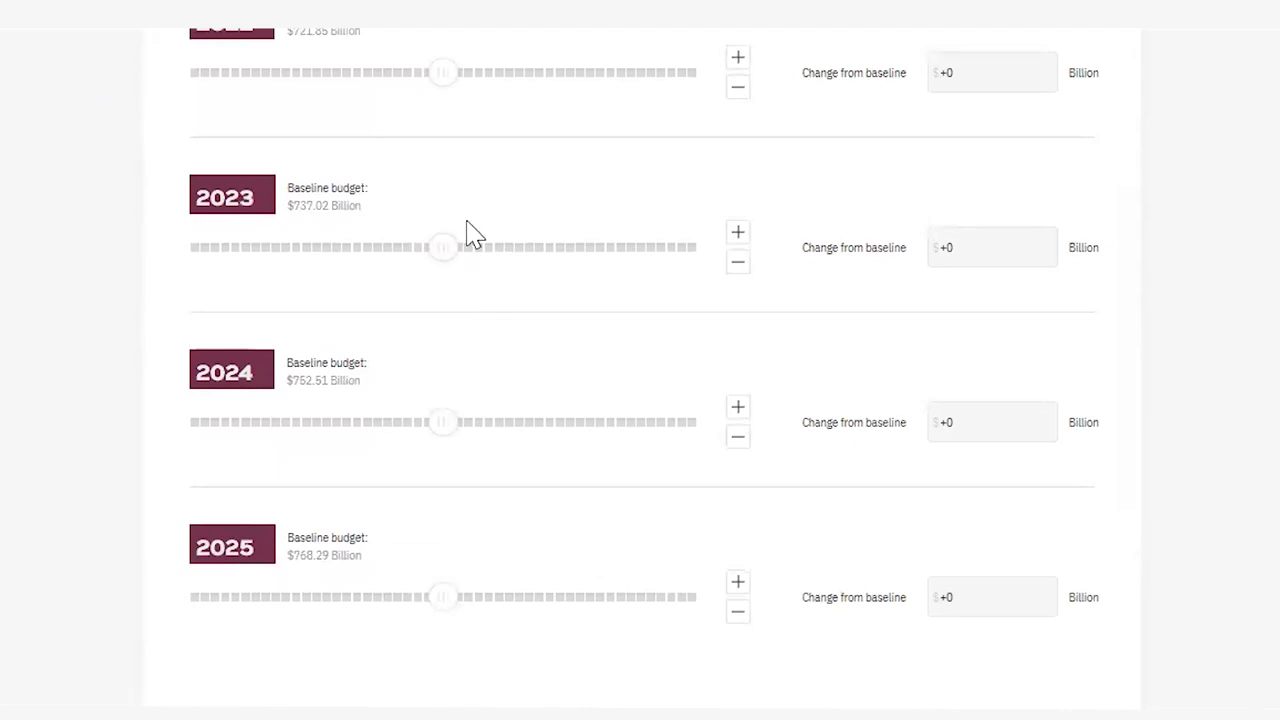
{"action": "left_click_drag", "start_coordinate": [445, 255], "coordinate": [475, 258]}
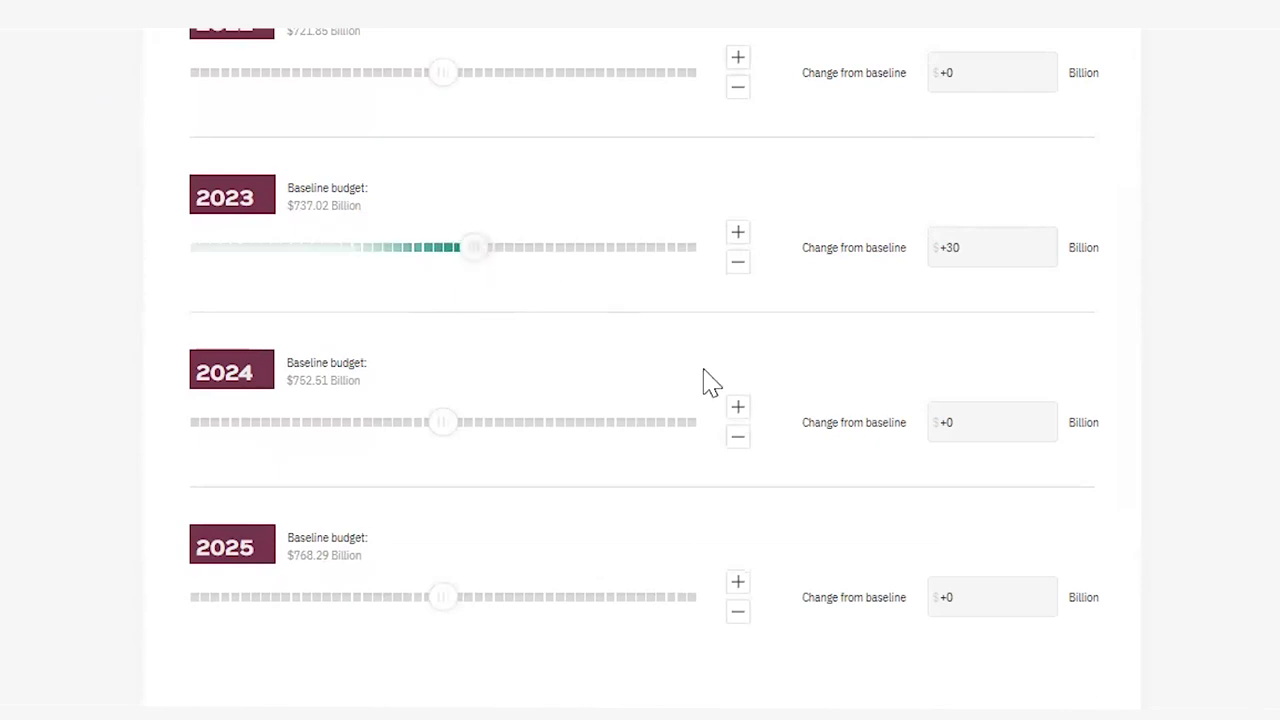
{"action": "left_click", "coordinate": [738, 410]}
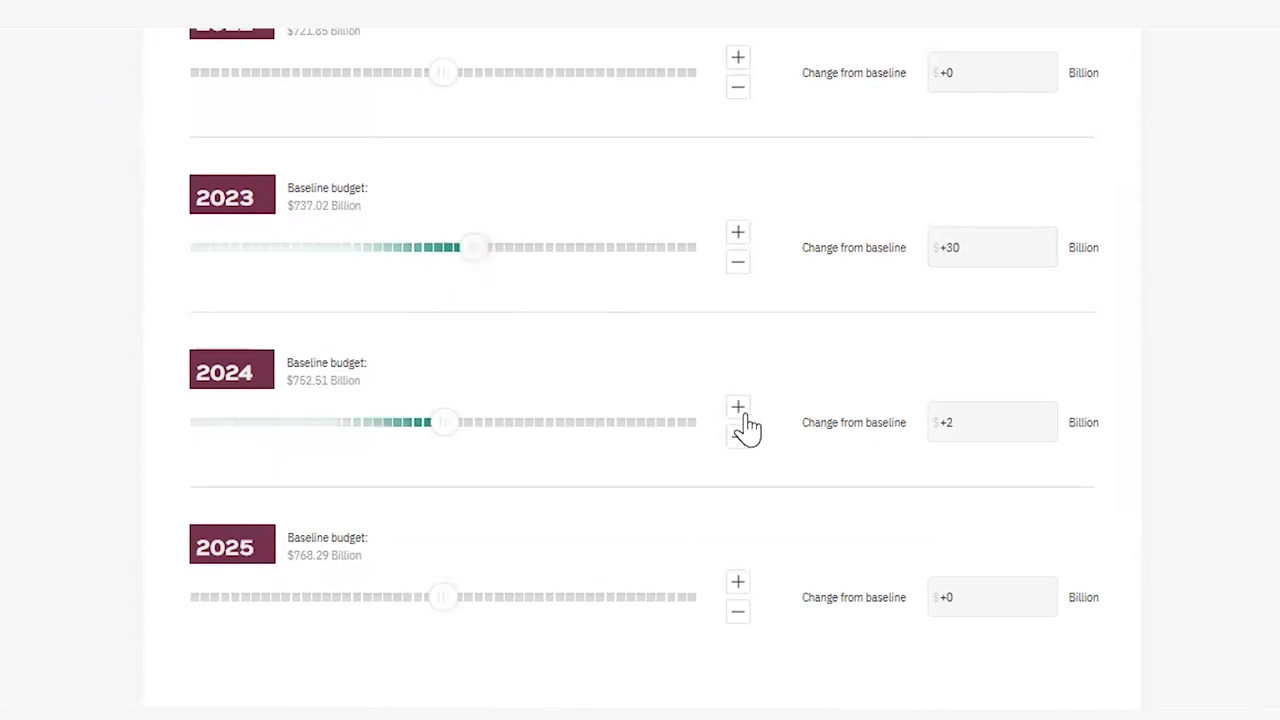
{"action": "left_click", "coordinate": [738, 410]}
Enter a +10 billion change for 2025 and submit the yearly budget.
{"action": "left_click", "coordinate": [988, 610]}
{"action": "key", "text": "BackSpace"}
{"action": "type", "text": "10"}
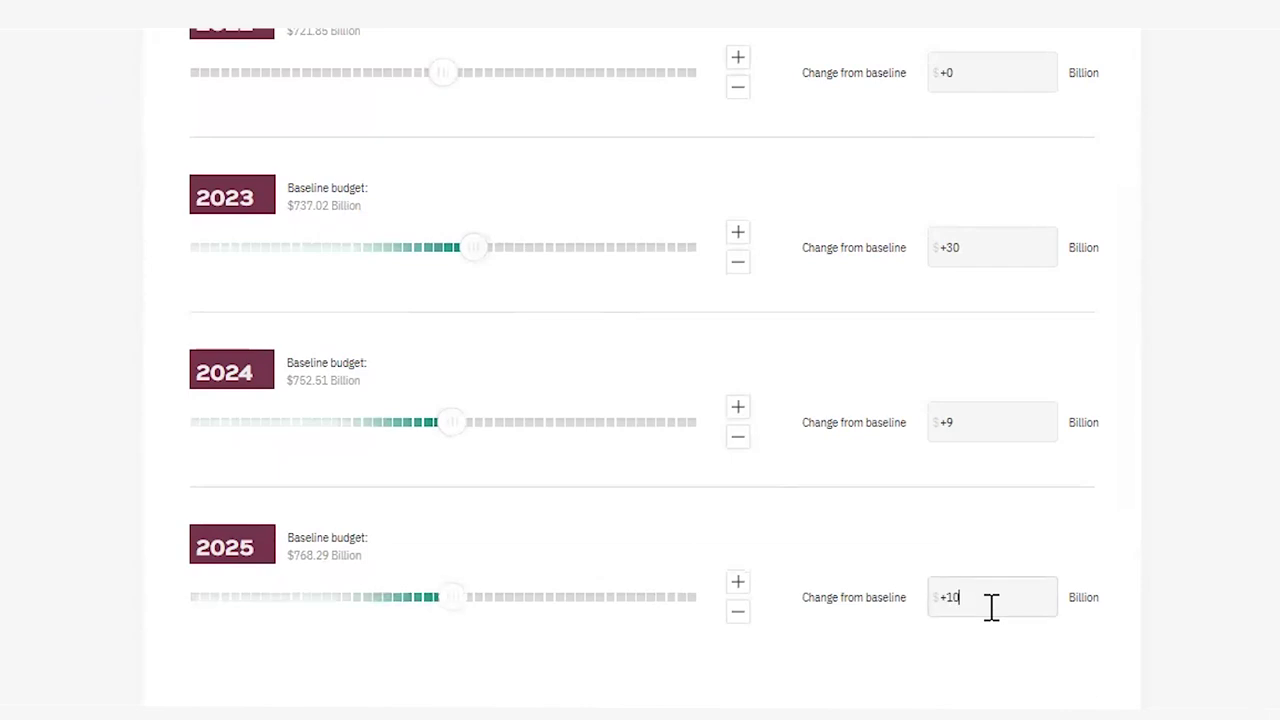
{"action": "scroll", "coordinate": [990, 606], "scroll_direction": "down", "scroll_amount": 2}
{"action": "scroll", "coordinate": [988, 612], "scroll_direction": "down", "scroll_amount": 2}
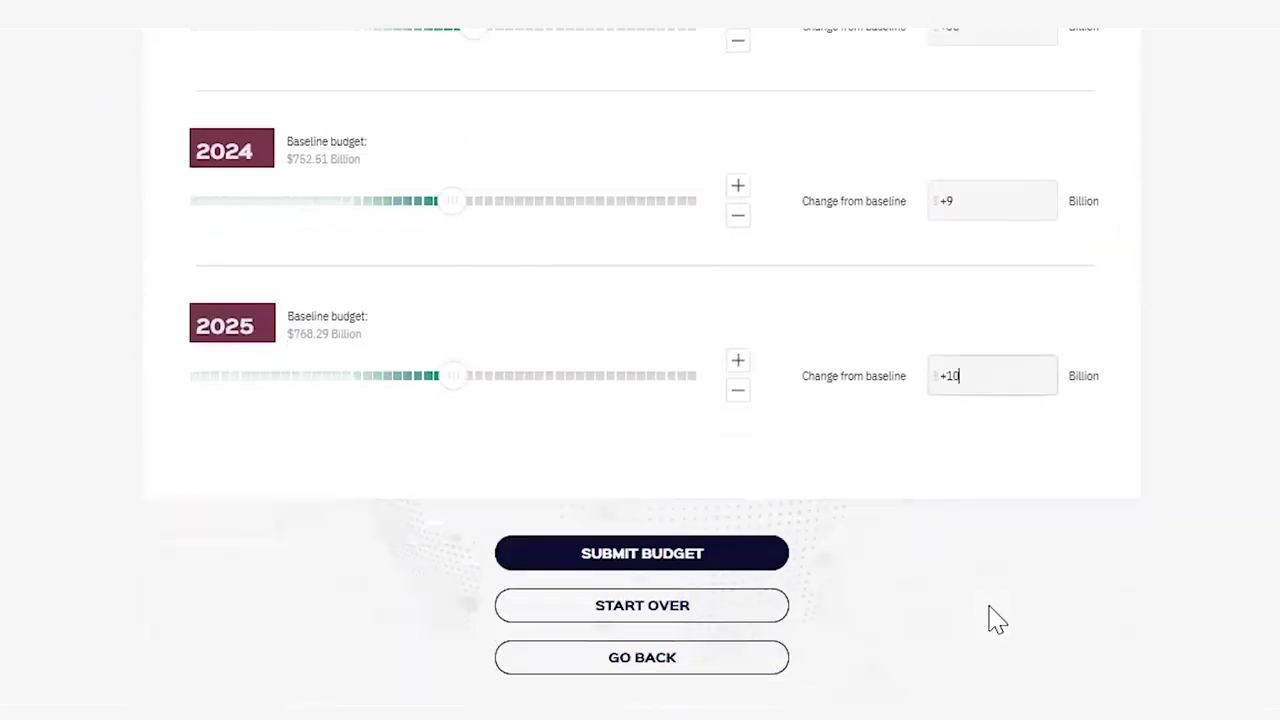
{"action": "left_click", "coordinate": [694, 563]}
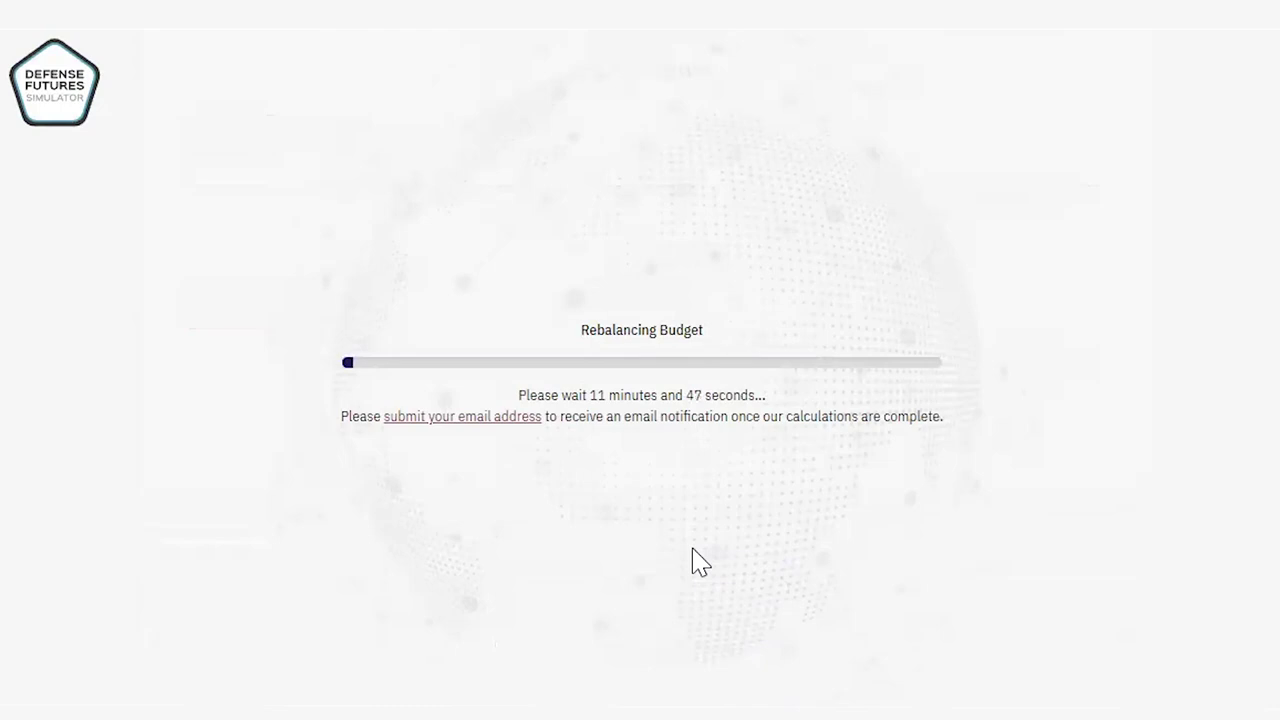
Open the email notification form from the Rebalancing Budget screen.
{"action": "left_click", "coordinate": [477, 417]}
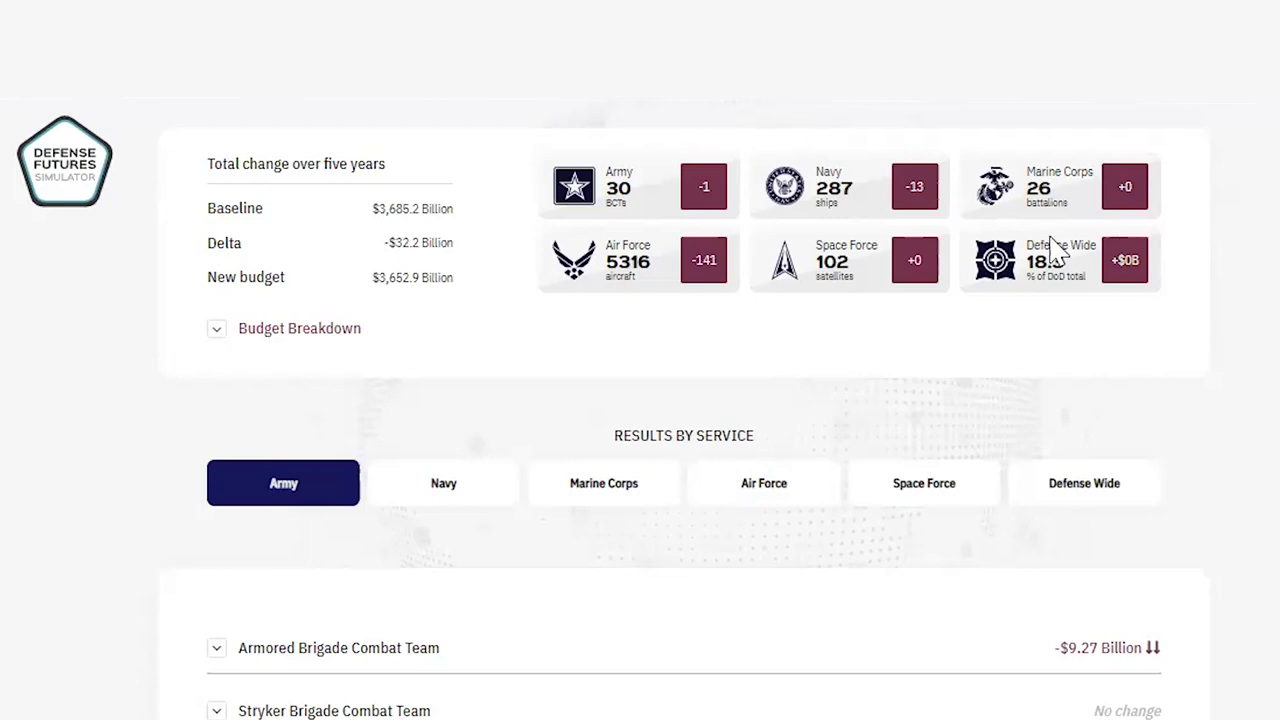
Expand the yearly budget breakdown beneath the -$32.2 billion five-year summary.
{"action": "left_click", "coordinate": [292, 340]}
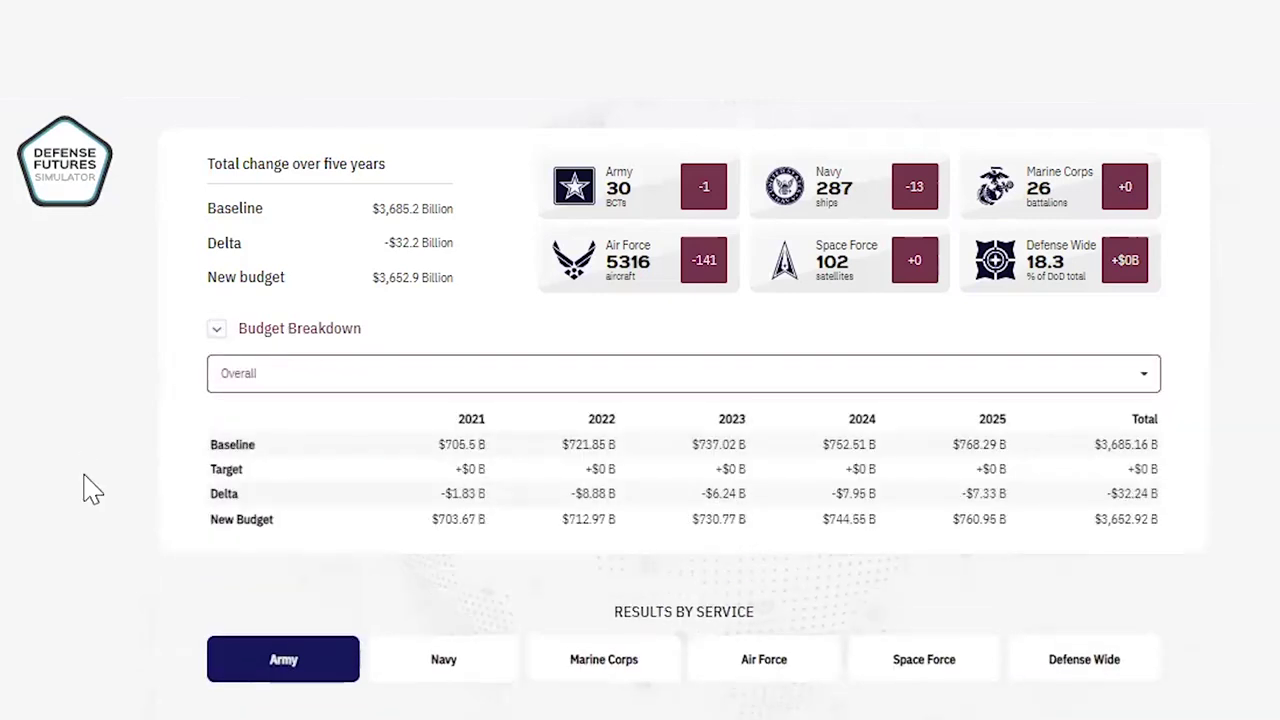
Switch the budget breakdown to Army and scroll down to the Army unit list.
{"action": "scroll", "coordinate": [90, 490], "scroll_direction": "down", "scroll_amount": 1}
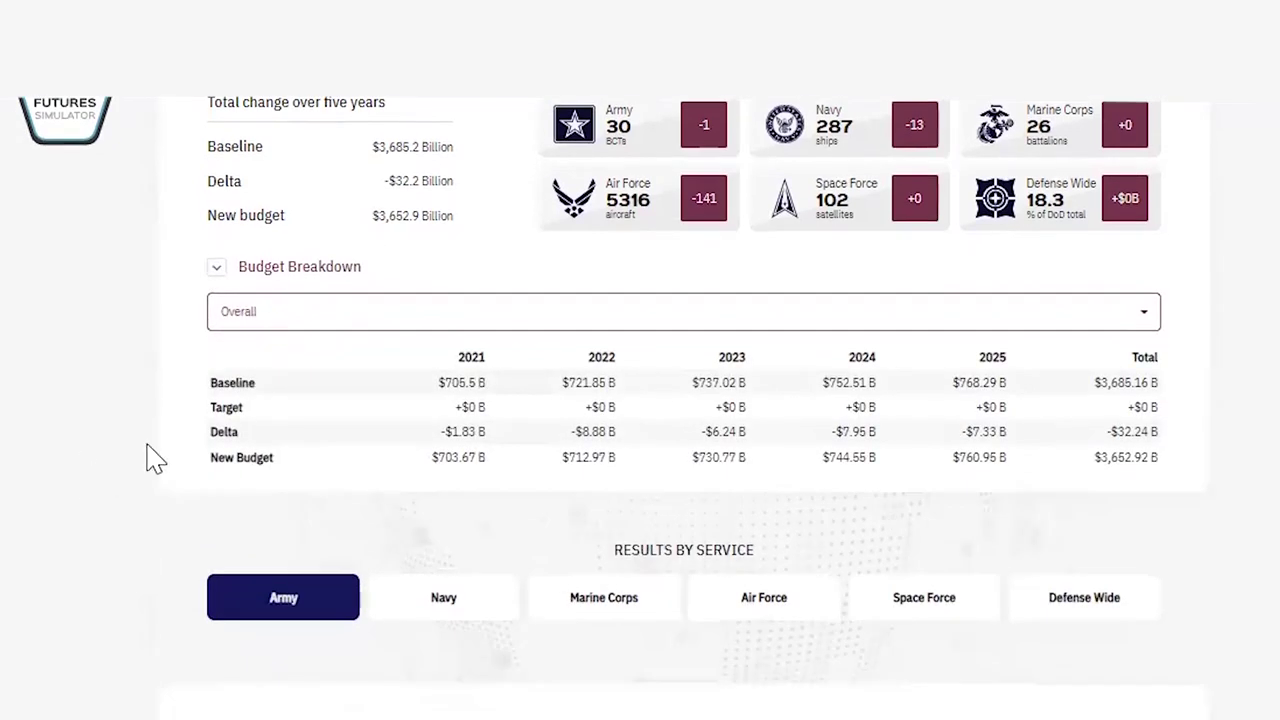
{"action": "left_click", "coordinate": [300, 318]}
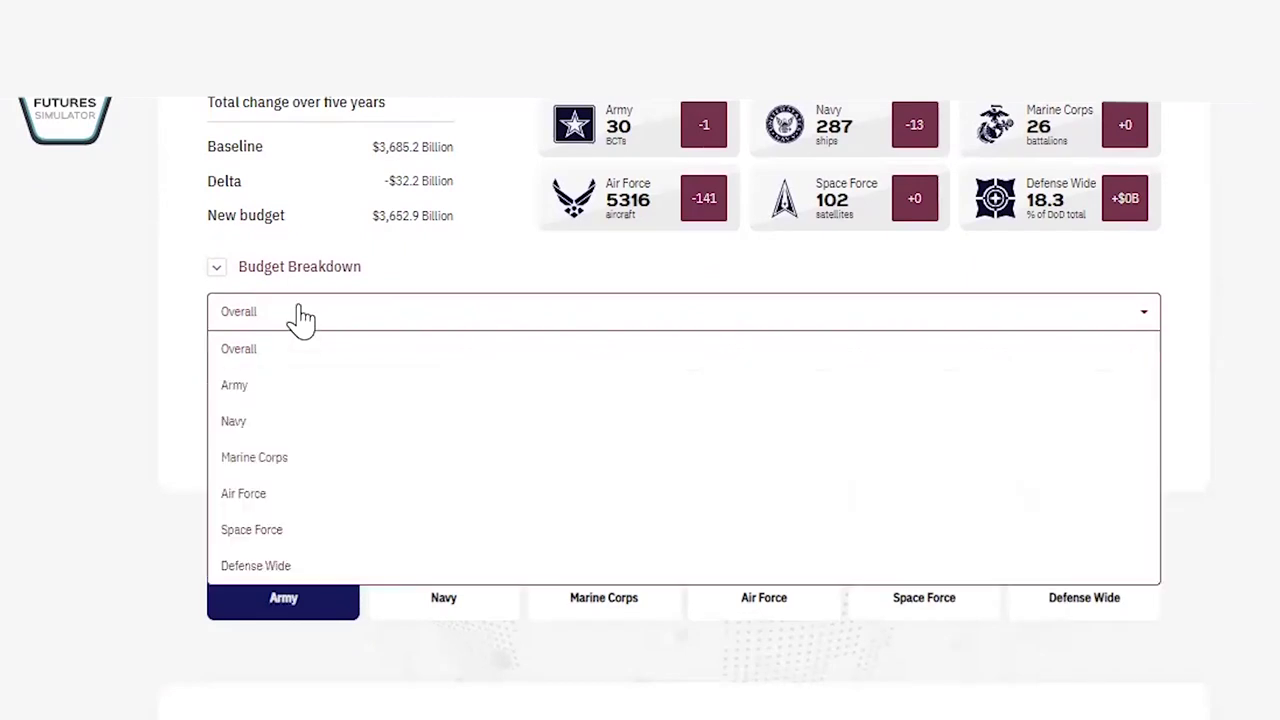
{"action": "left_click", "coordinate": [272, 398]}
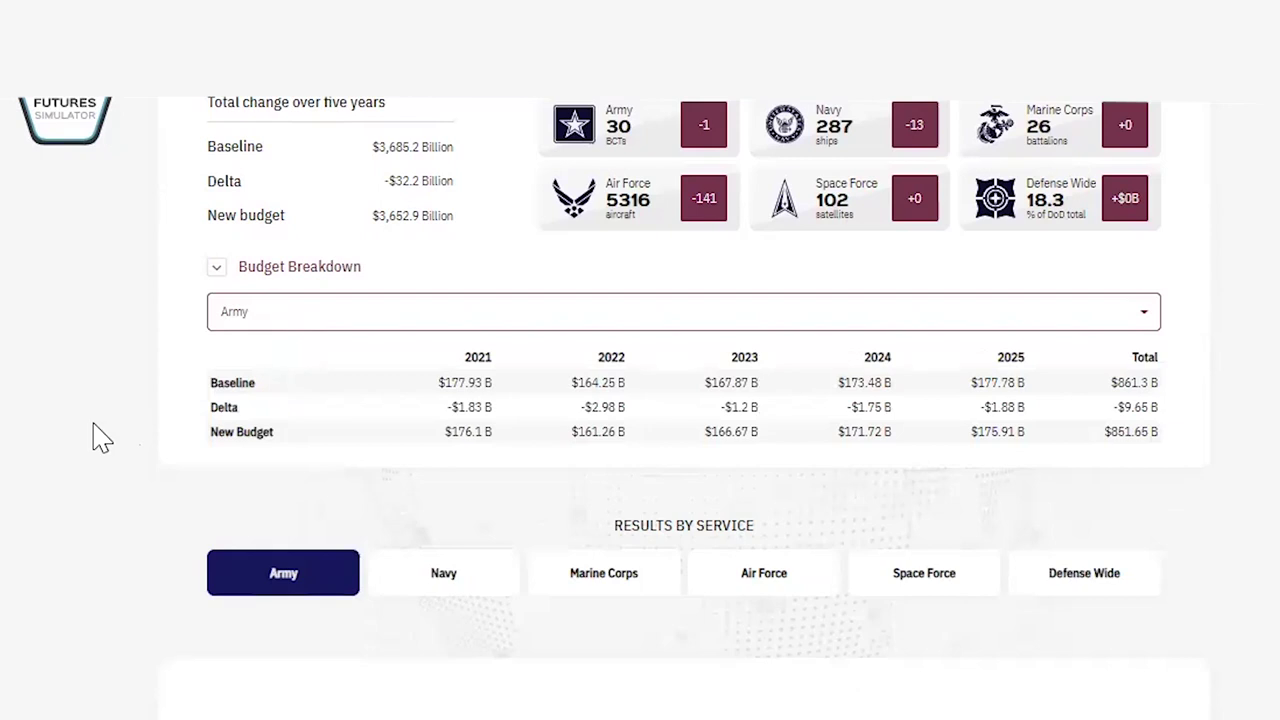
{"action": "scroll", "coordinate": [100, 437], "scroll_direction": "down", "scroll_amount": 3}
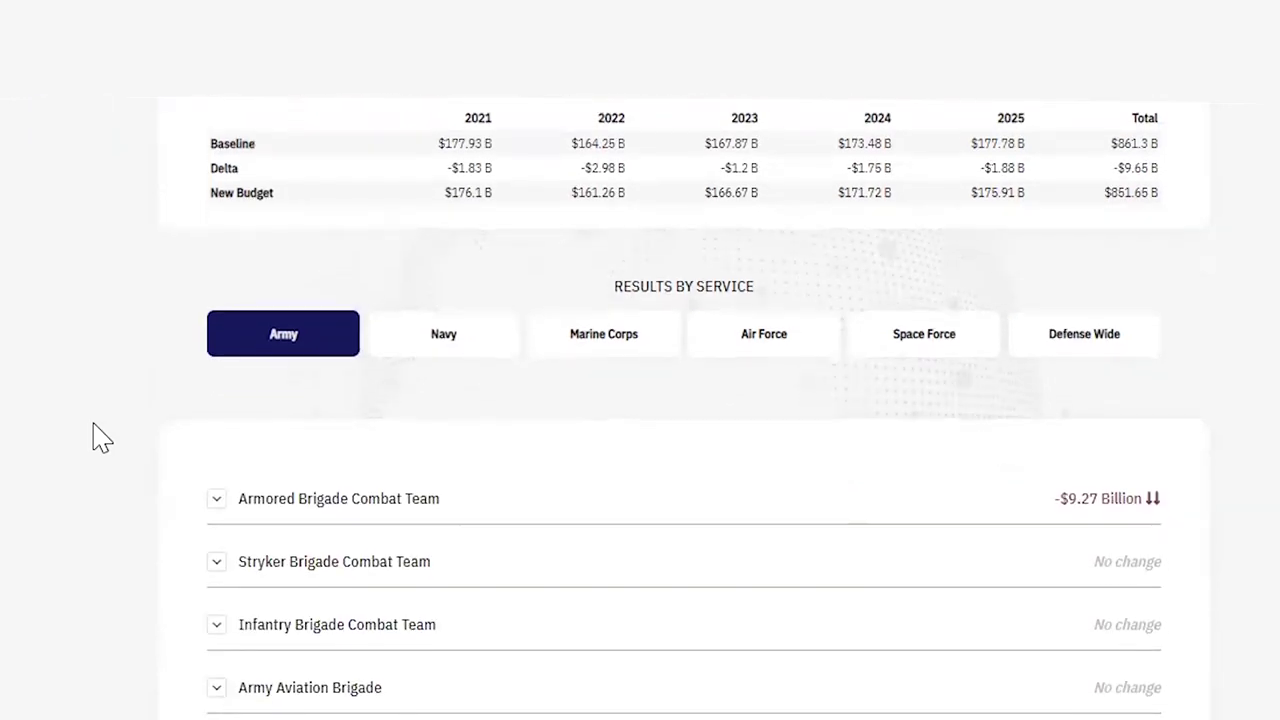
{"action": "scroll", "coordinate": [100, 437], "scroll_direction": "down", "scroll_amount": 2}
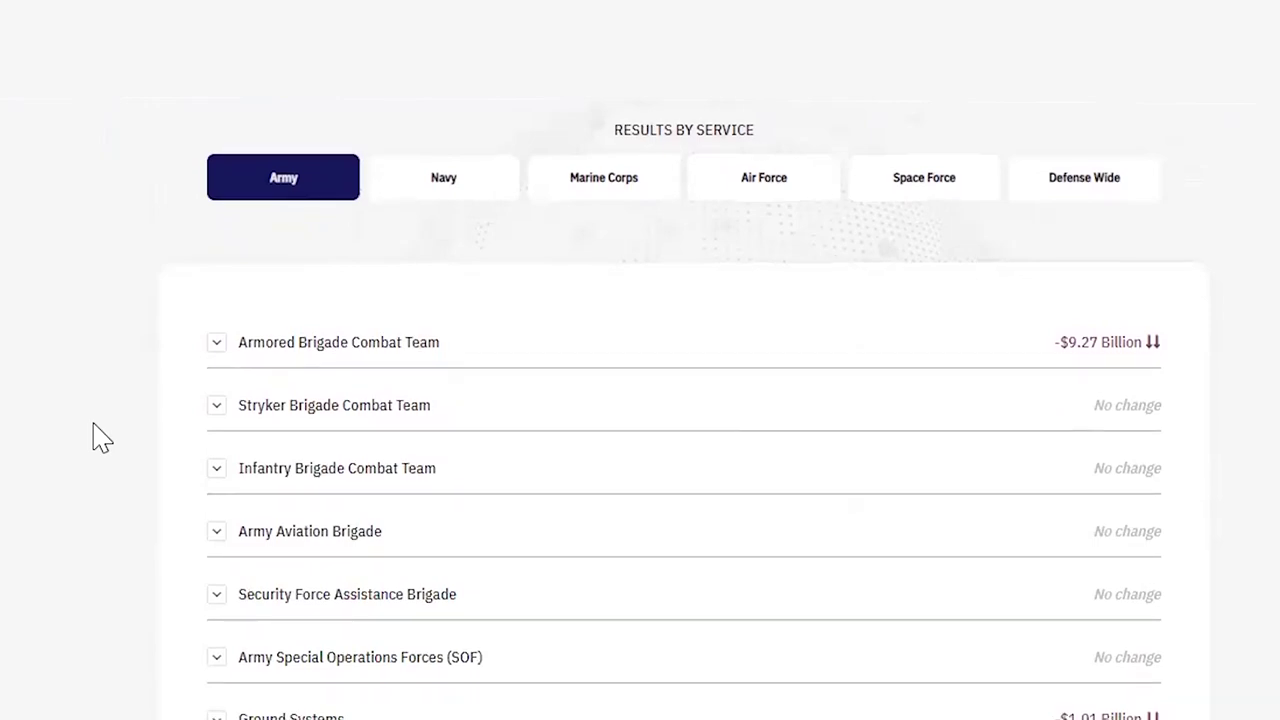
{"action": "scroll", "coordinate": [100, 437], "scroll_direction": "down", "scroll_amount": 1}
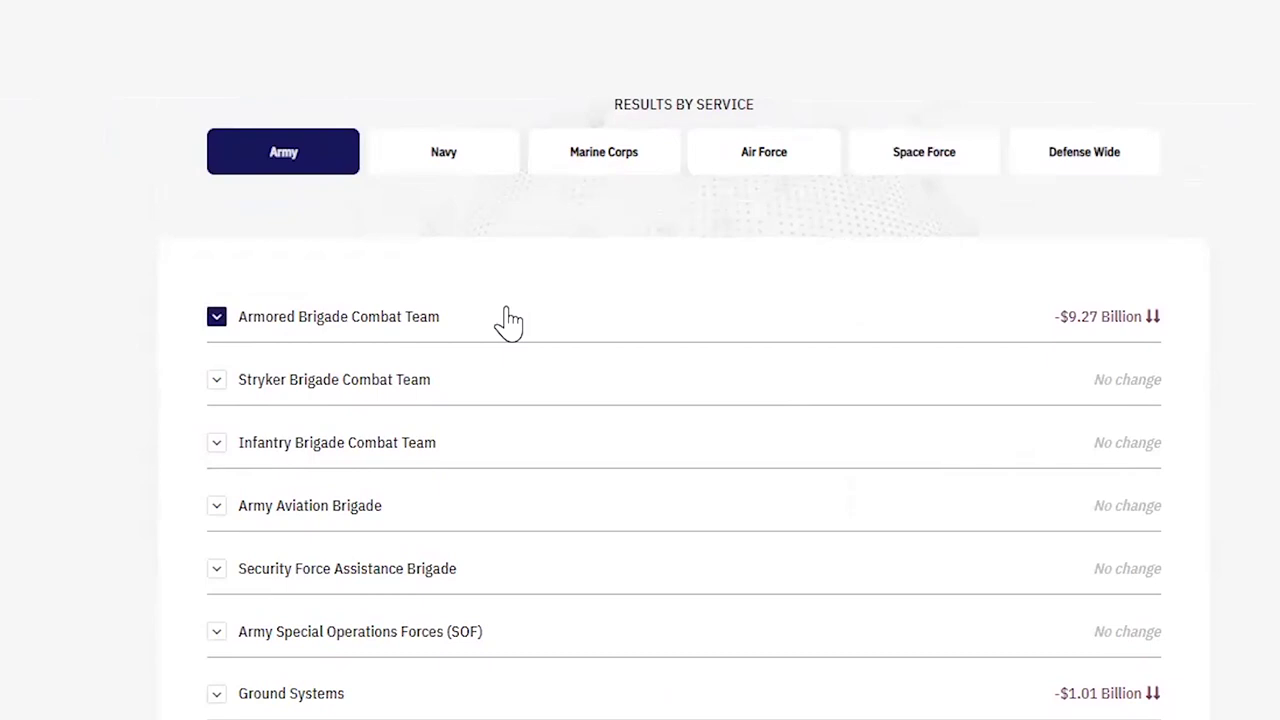
Inspect the Active Armored Brigade Combat Team details (-$9.27 billion), then return to Army results.
{"action": "left_click", "coordinate": [408, 320]}
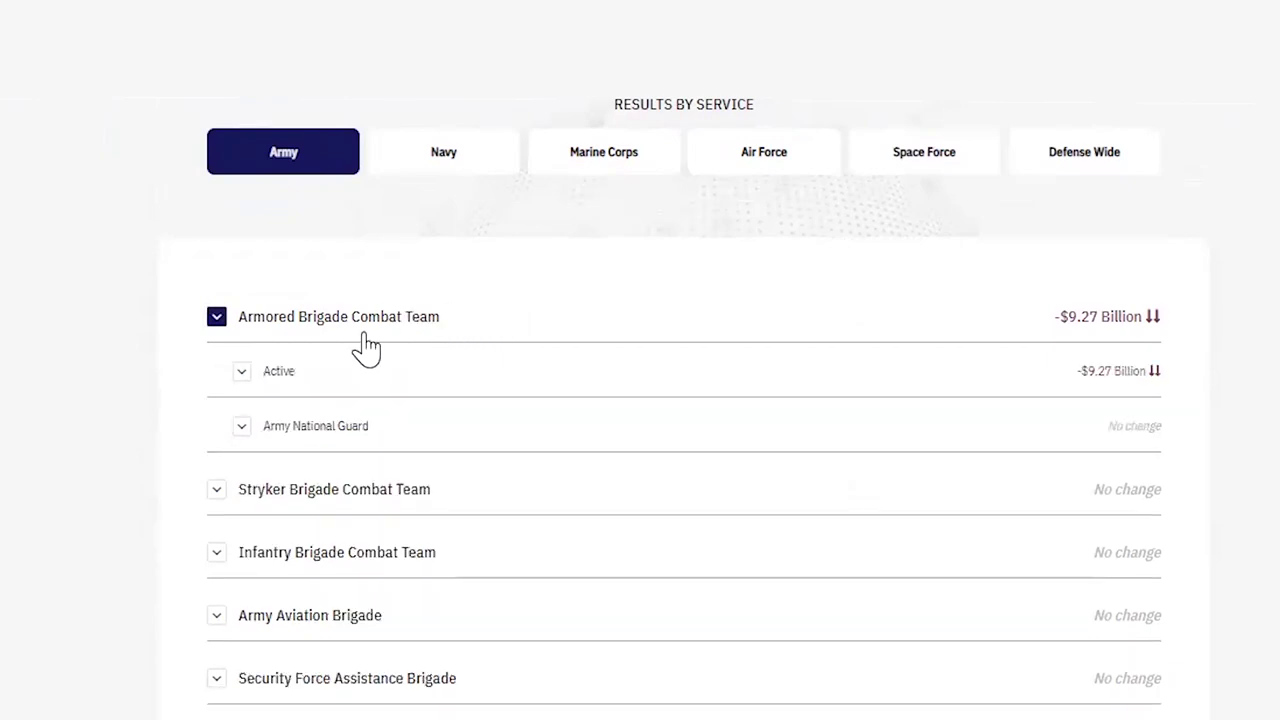
{"action": "left_click", "coordinate": [318, 368]}
{"action": "left_click", "coordinate": [370, 428]}
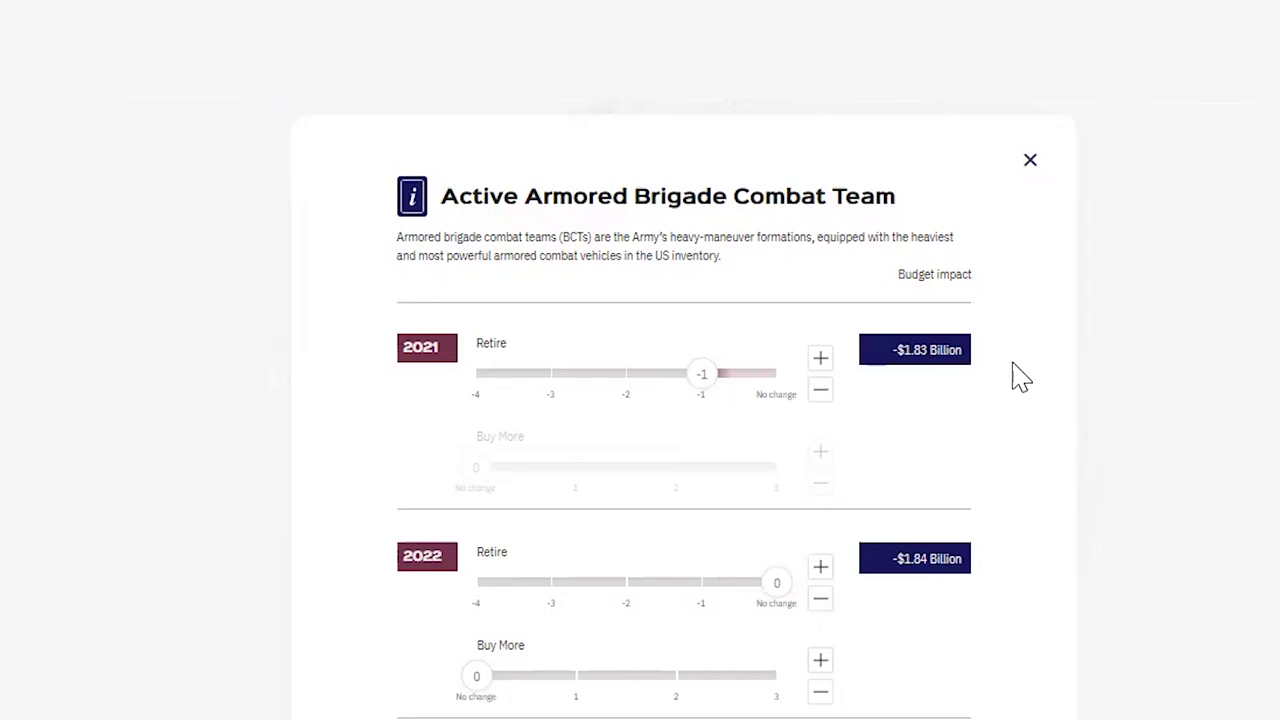
{"action": "scroll", "coordinate": [1020, 377], "scroll_direction": "down", "scroll_amount": 1}
{"action": "scroll", "coordinate": [1020, 377], "scroll_direction": "down", "scroll_amount": 2}
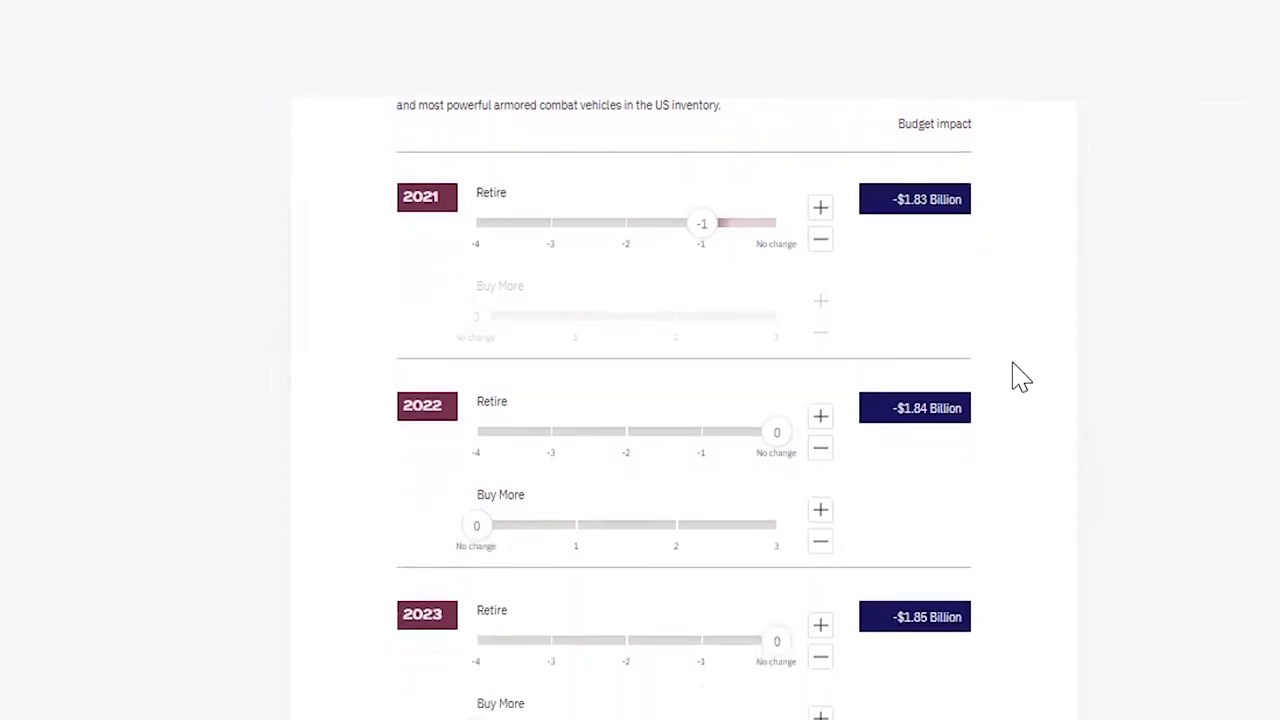
{"action": "scroll", "coordinate": [1020, 377], "scroll_direction": "down", "scroll_amount": 3}
{"action": "scroll", "coordinate": [1020, 377], "scroll_direction": "down", "scroll_amount": 1}
{"action": "scroll", "coordinate": [1020, 377], "scroll_direction": "down", "scroll_amount": 5}
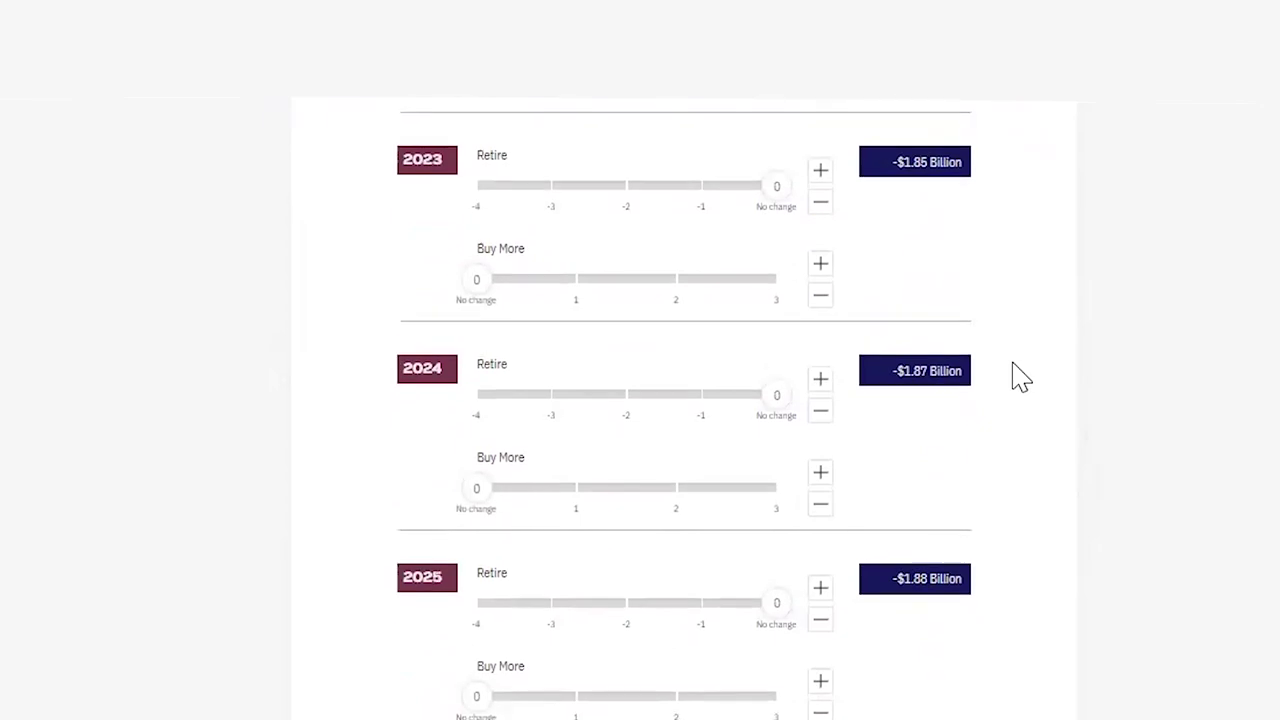
{"action": "scroll", "coordinate": [1020, 377], "scroll_direction": "down", "scroll_amount": 4}
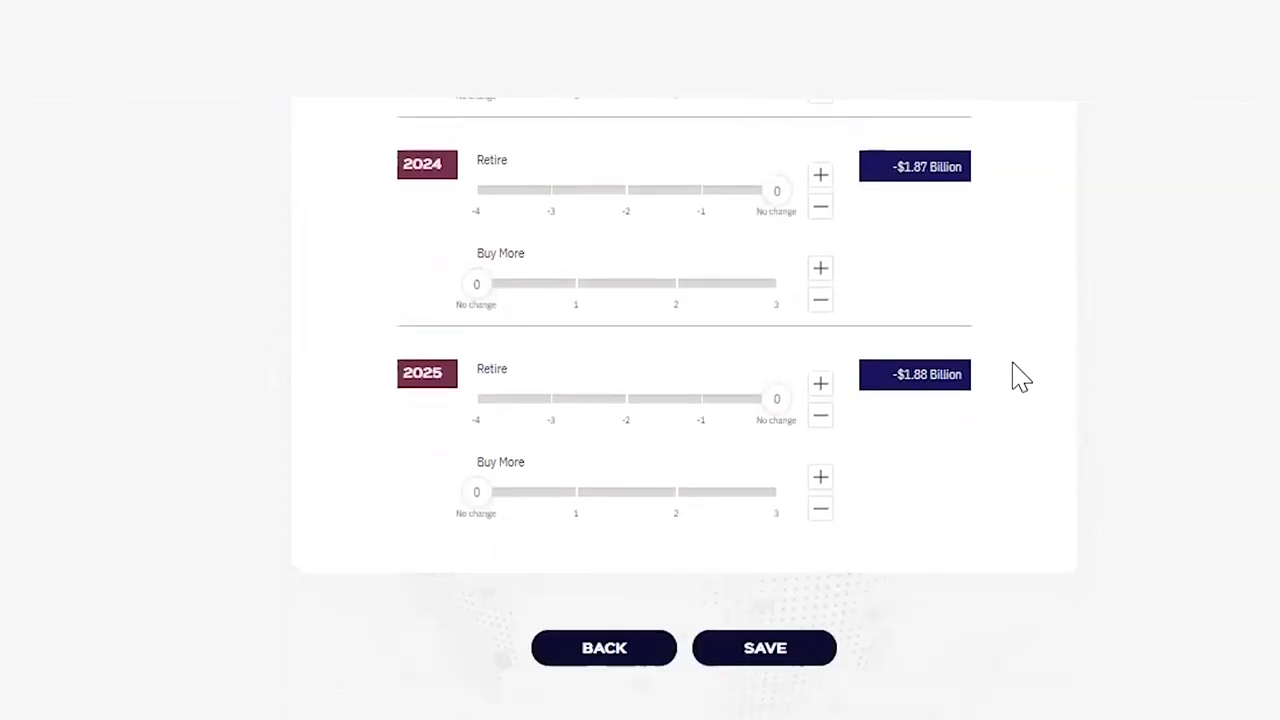
{"action": "left_click", "coordinate": [594, 673]}
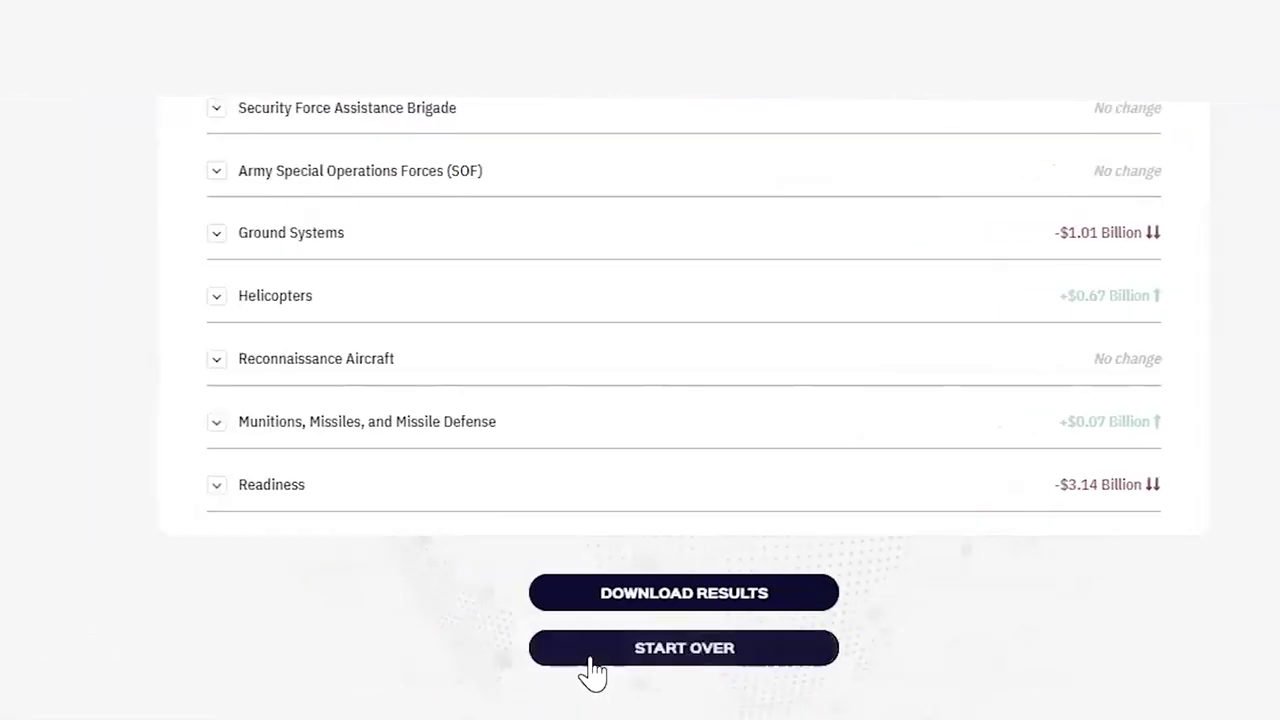
Review Navy category results, such as Fighter/Attack Aircraft +$2.81 billion, then start over.
{"action": "scroll", "coordinate": [272, 505], "scroll_direction": "up", "scroll_amount": 1}
{"action": "scroll", "coordinate": [272, 505], "scroll_direction": "up", "scroll_amount": 7}
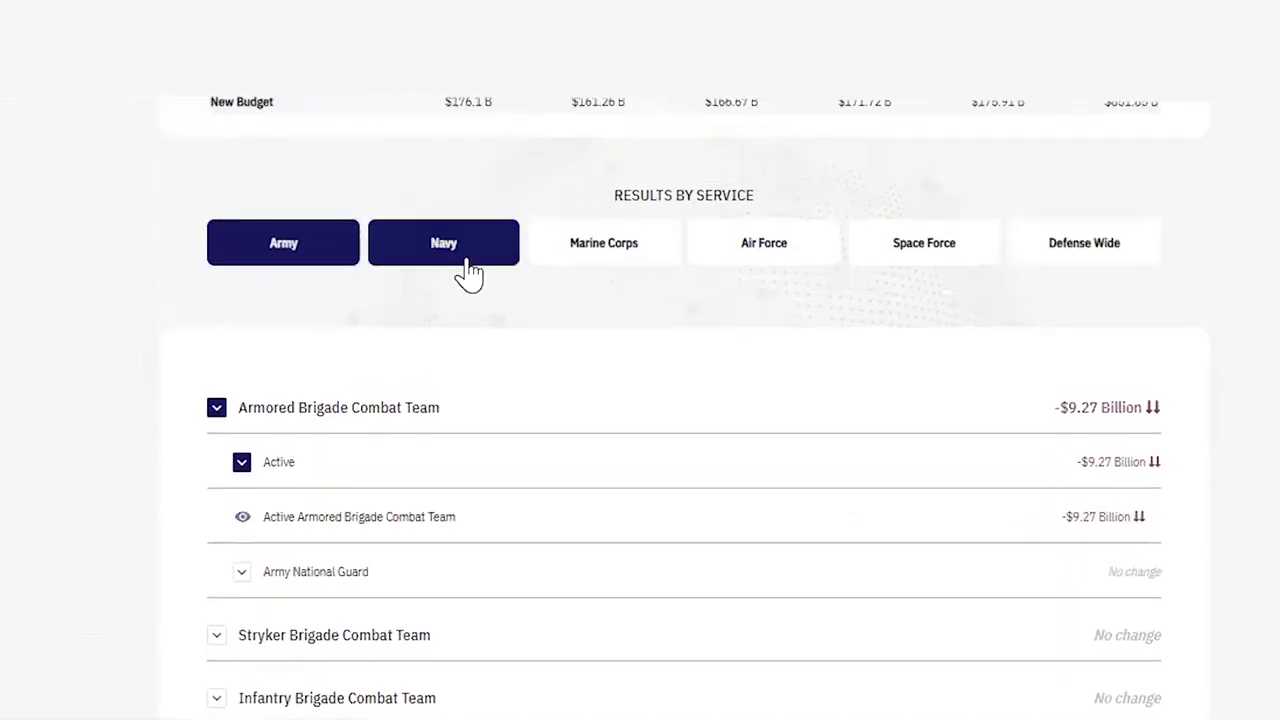
{"action": "left_click", "coordinate": [462, 265]}
{"action": "scroll", "coordinate": [510, 503], "scroll_direction": "down", "scroll_amount": 2}
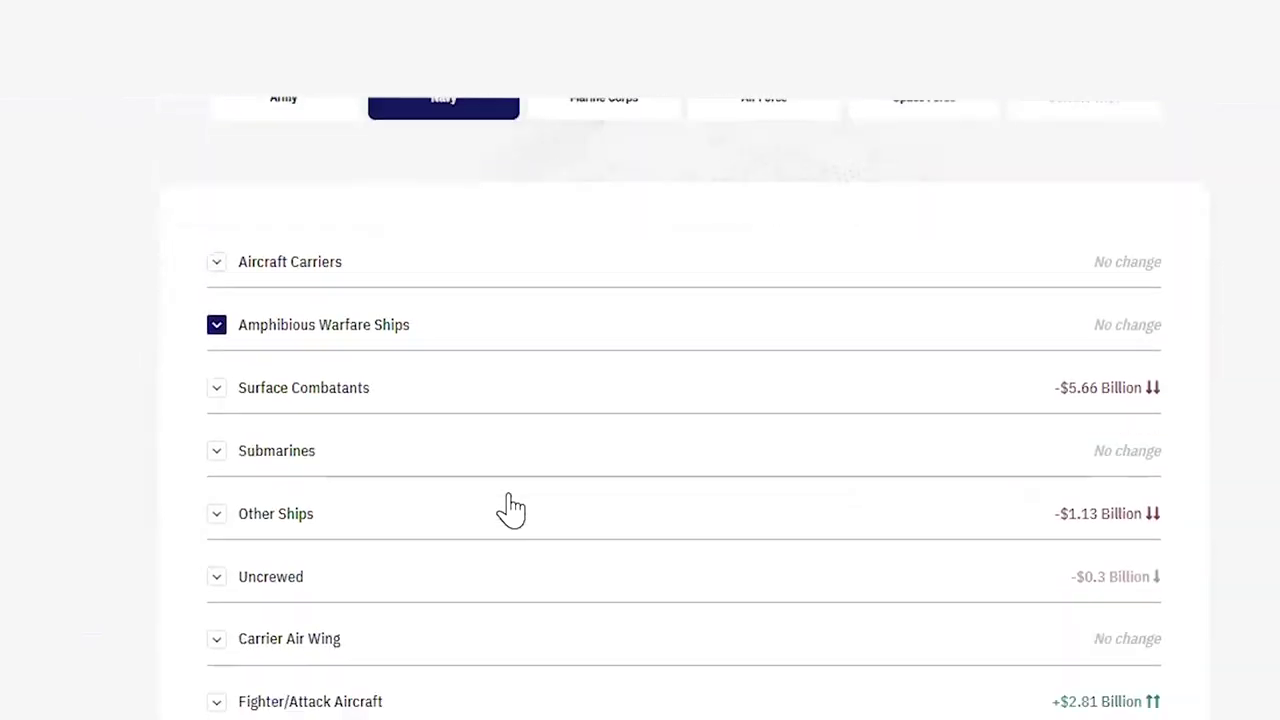
{"action": "scroll", "coordinate": [510, 508], "scroll_direction": "down", "scroll_amount": 2}
{"action": "scroll", "coordinate": [510, 508], "scroll_direction": "down", "scroll_amount": 2}
{"action": "scroll", "coordinate": [503, 509], "scroll_direction": "down", "scroll_amount": 2}
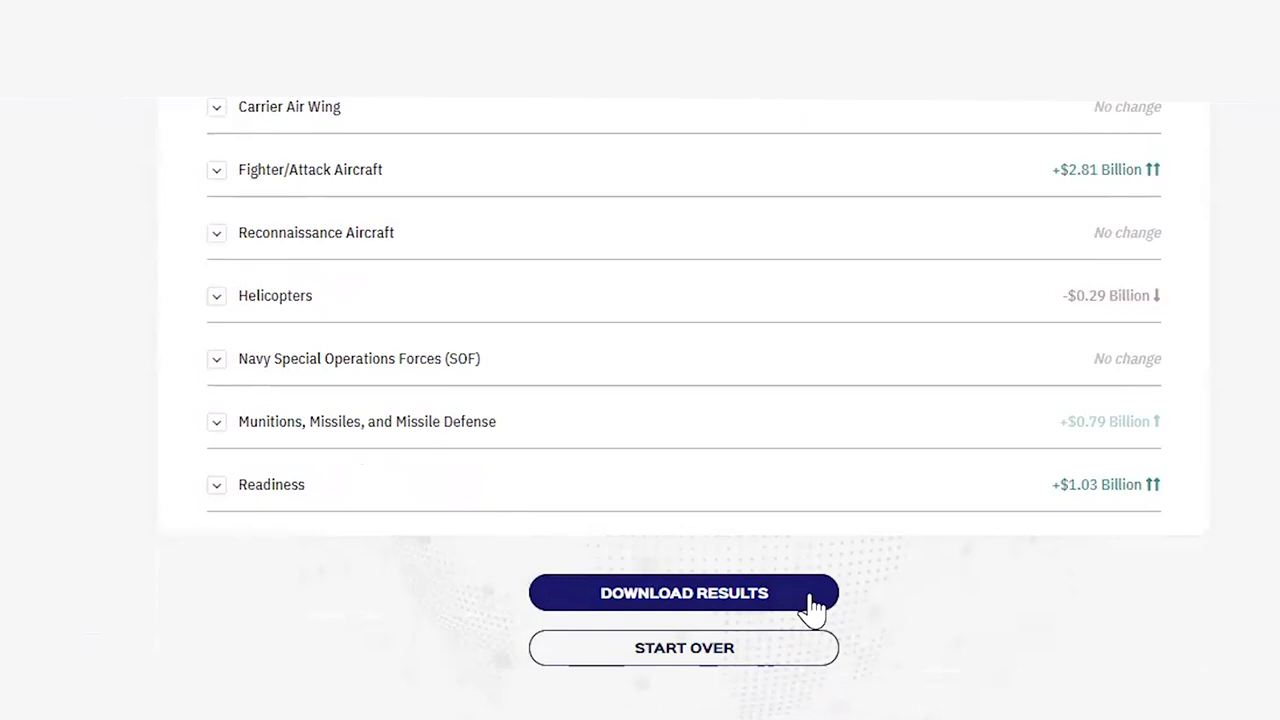
{"action": "left_click", "coordinate": [712, 664]}
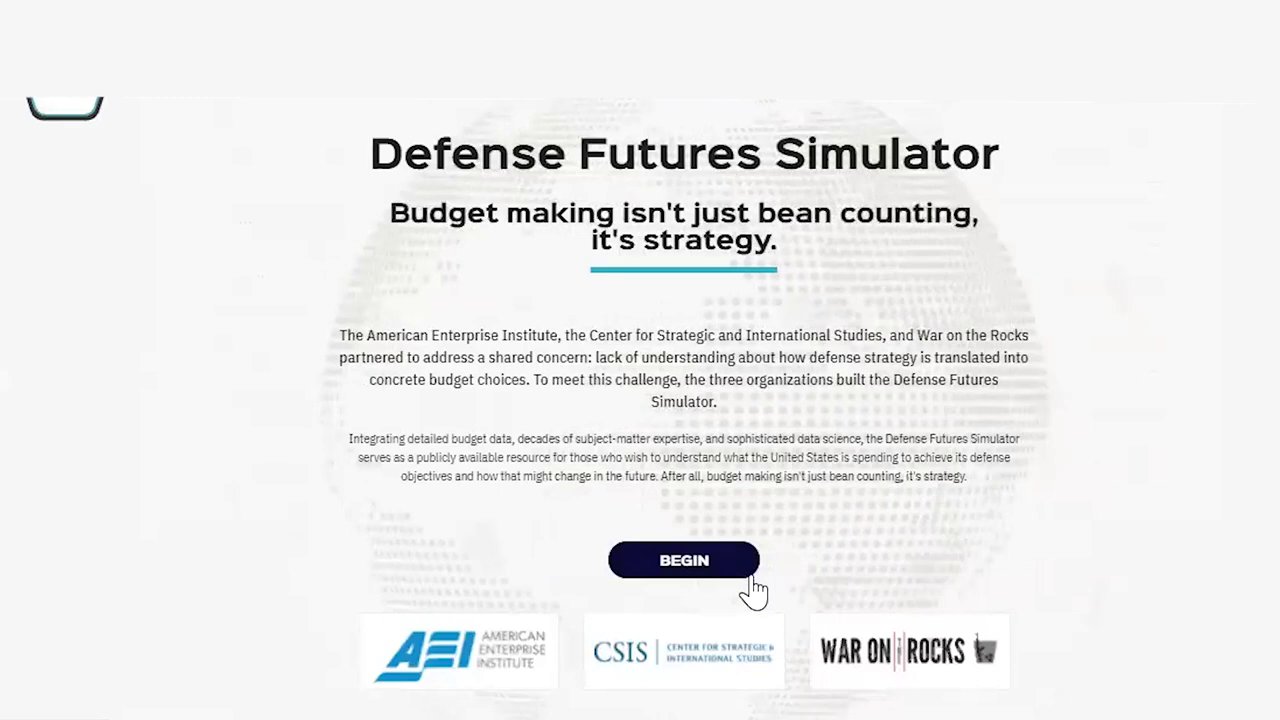
Scroll to the top of the simulator's start page.
{"action": "scroll", "coordinate": [753, 590], "scroll_direction": "up", "scroll_amount": 1}
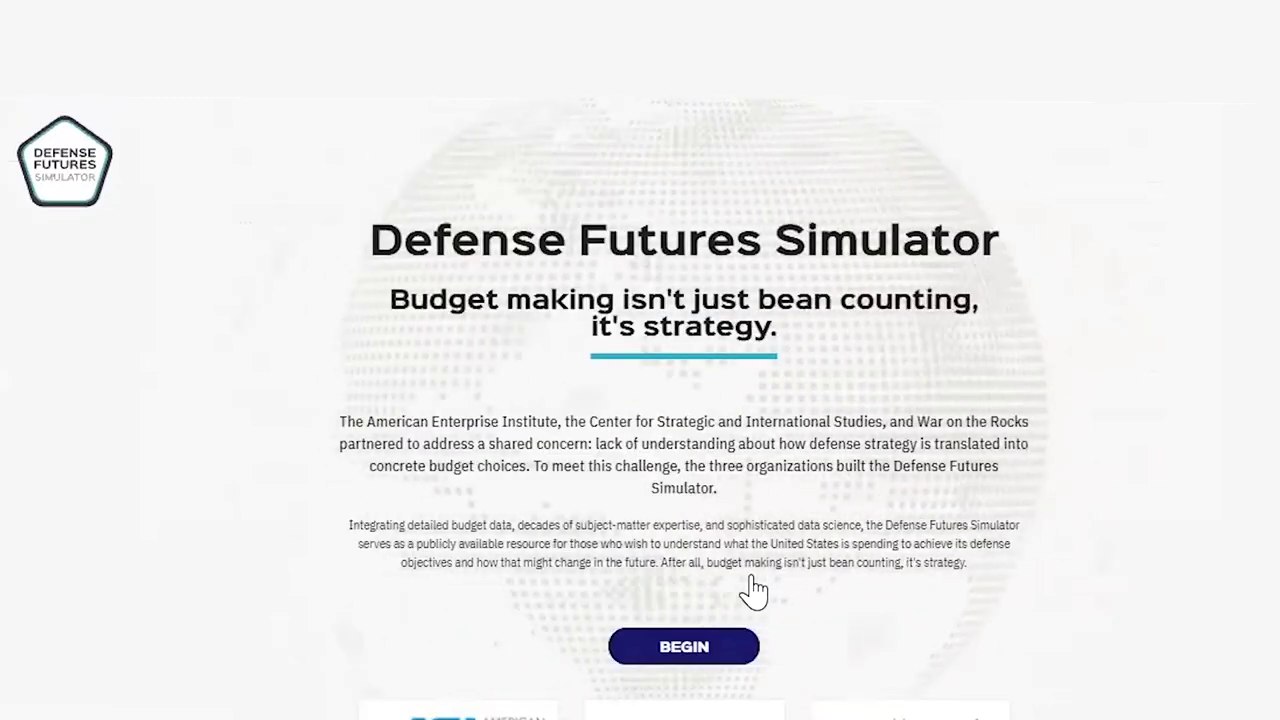